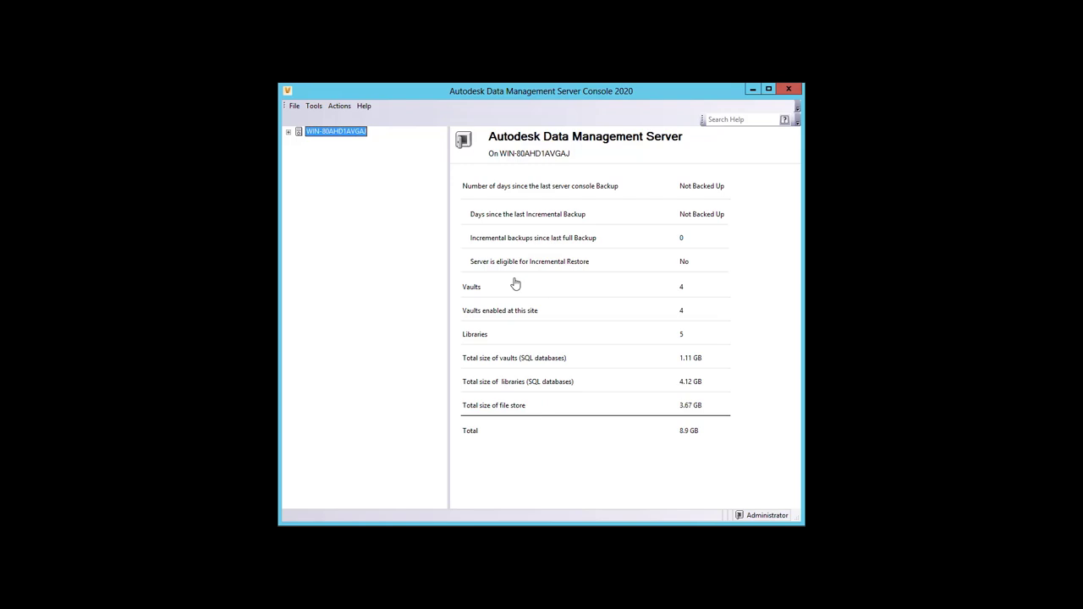
# Add ISO_TITLEA as a new indexed block name, with Extract attribute prompt left unchecked.
pyautogui.click(314, 107)
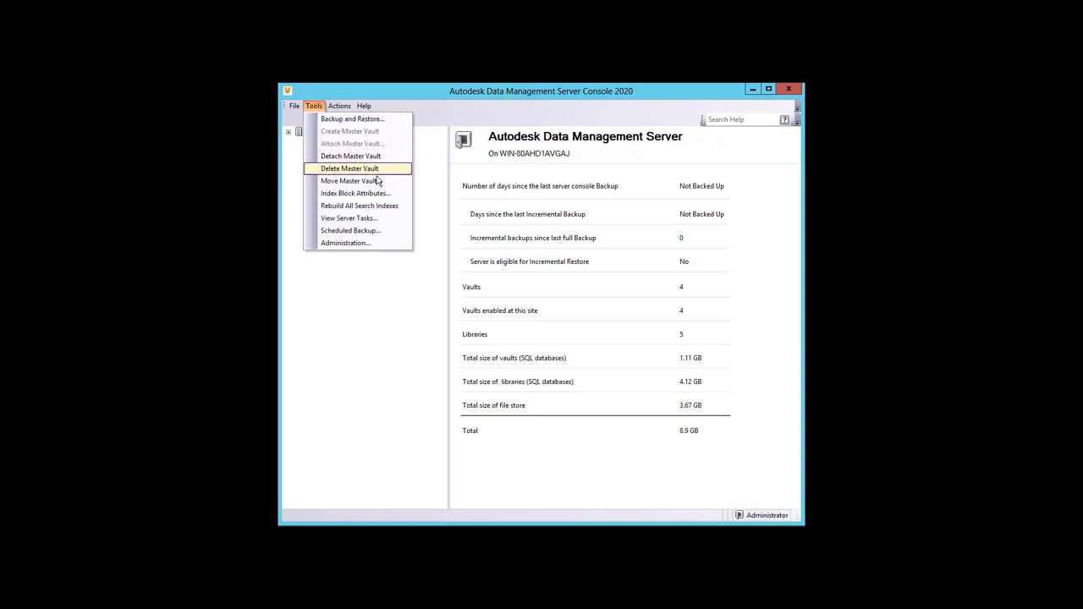
pyautogui.click(396, 195)
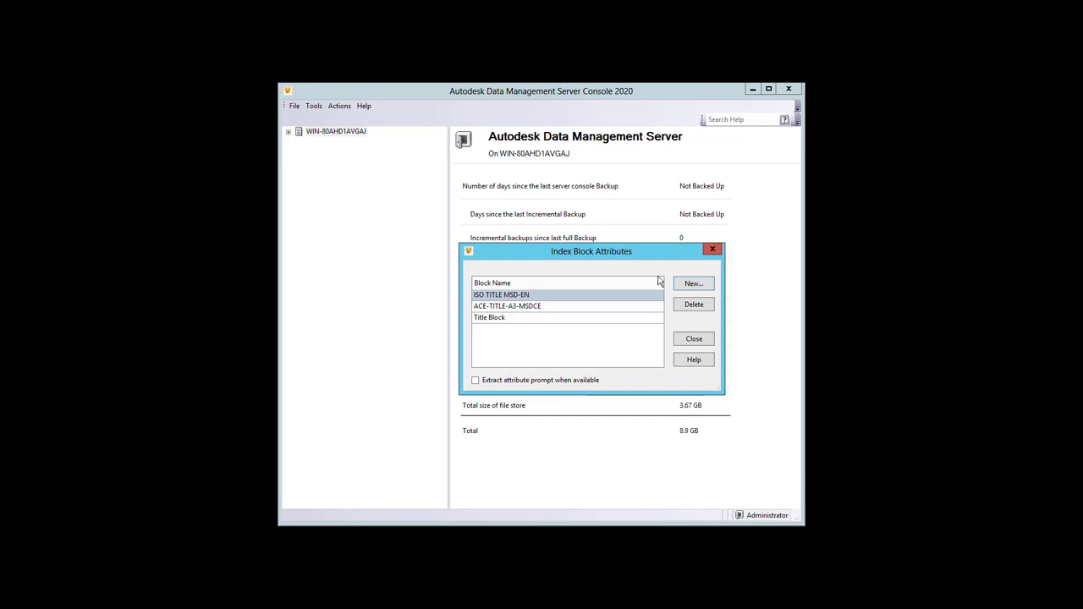
pyautogui.click(694, 285)
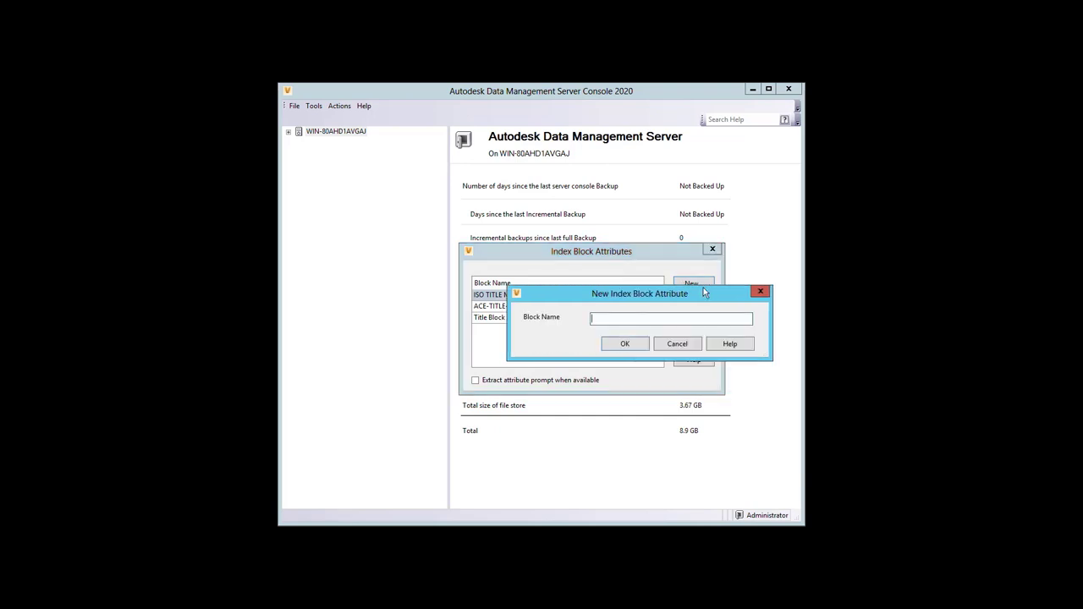
pyautogui.write('ISO+')
pyautogui.write('TITLEA')
pyautogui.click(645, 349)
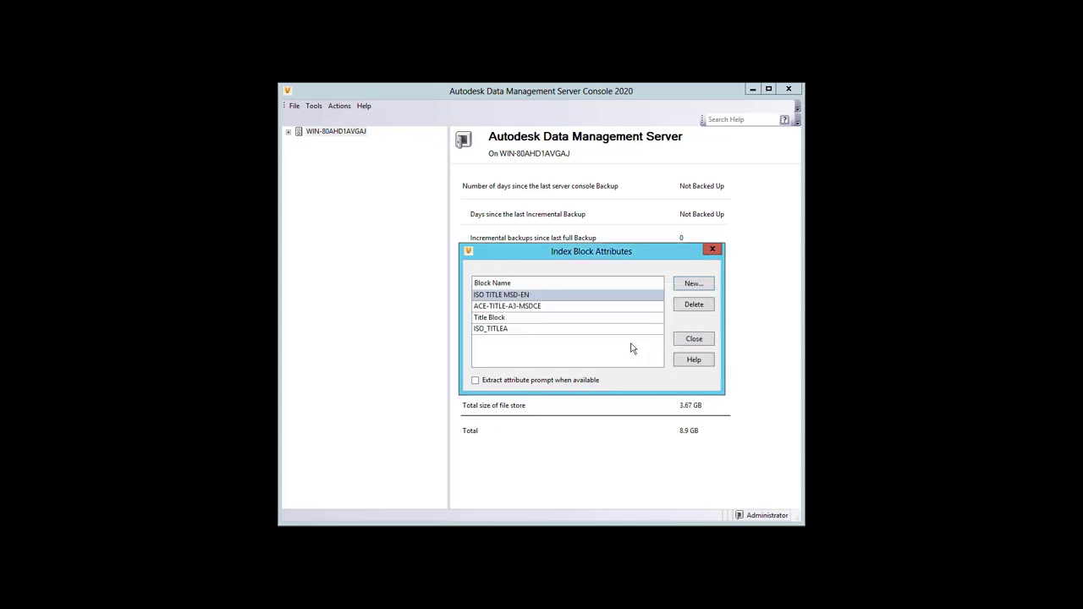
pyautogui.click(523, 331)
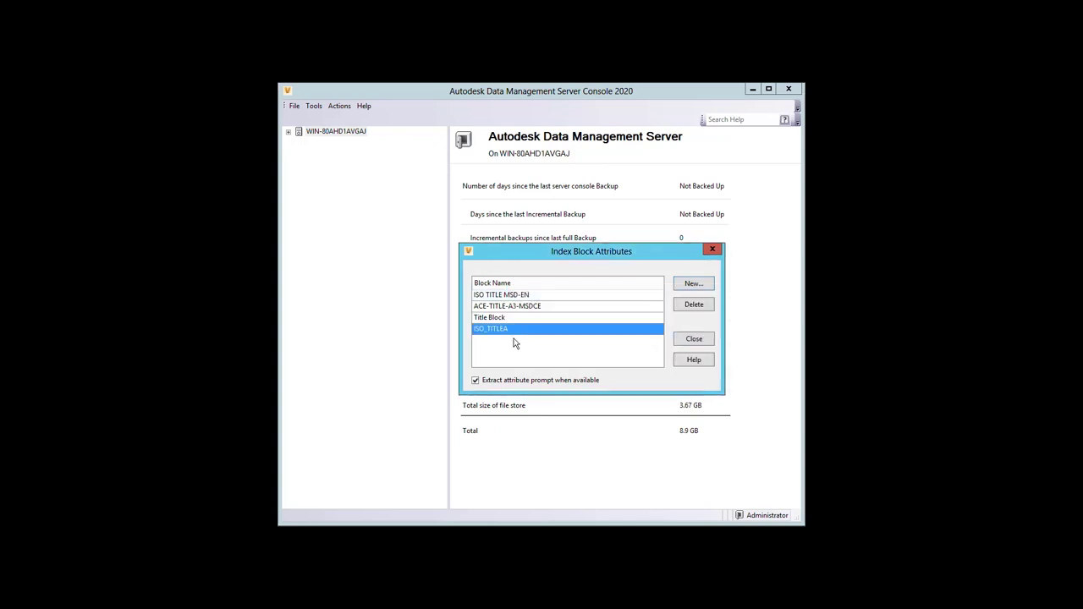
pyautogui.click(475, 380)
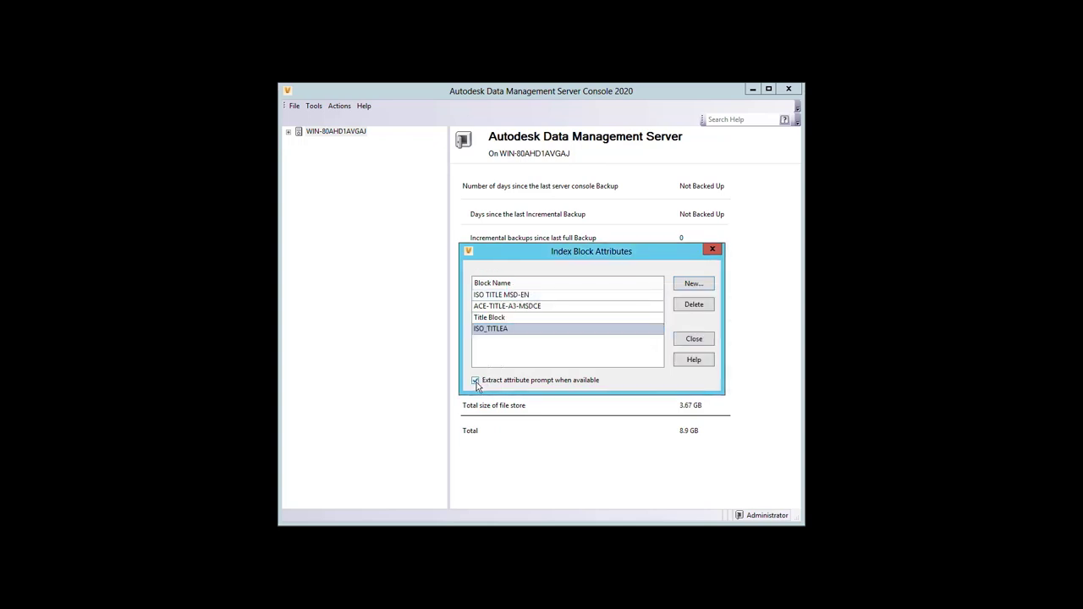
# Close the index block list and open the Title property's mapping settings.
pyautogui.click(695, 339)
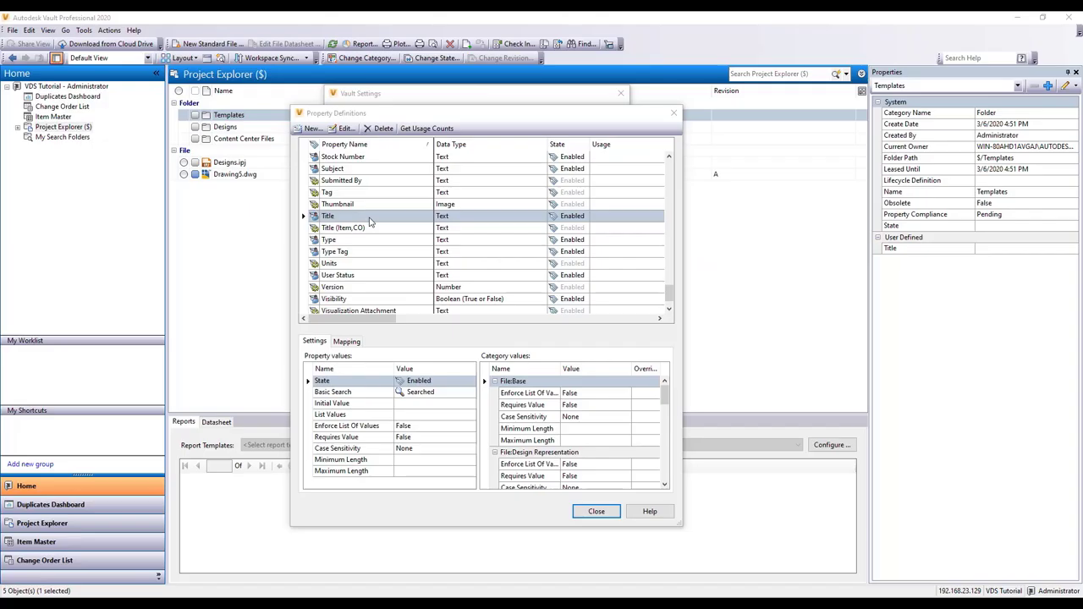
pyautogui.click(369, 218)
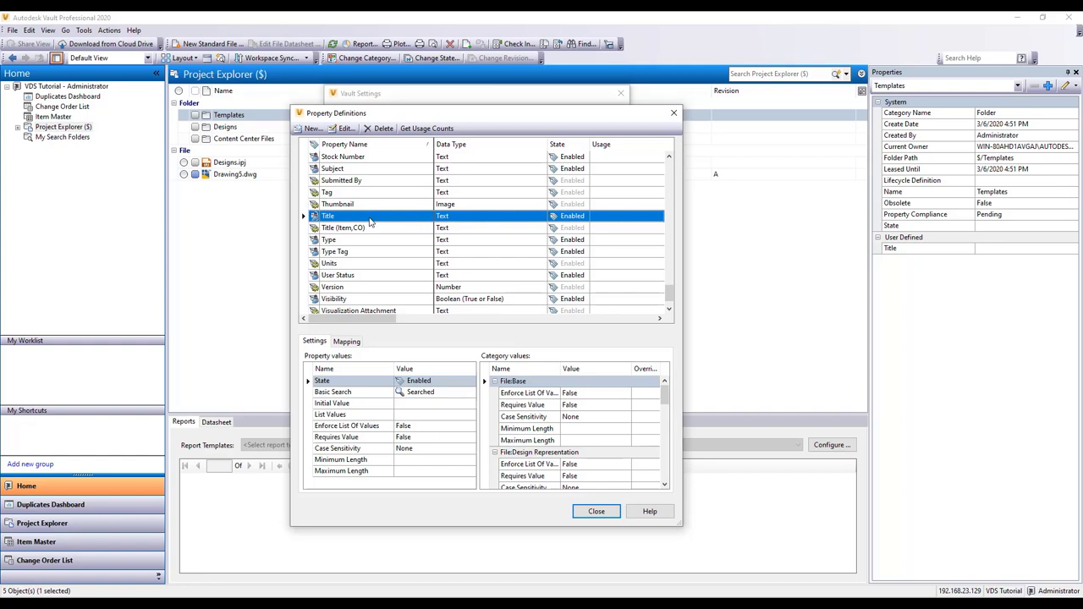
pyautogui.click(346, 129)
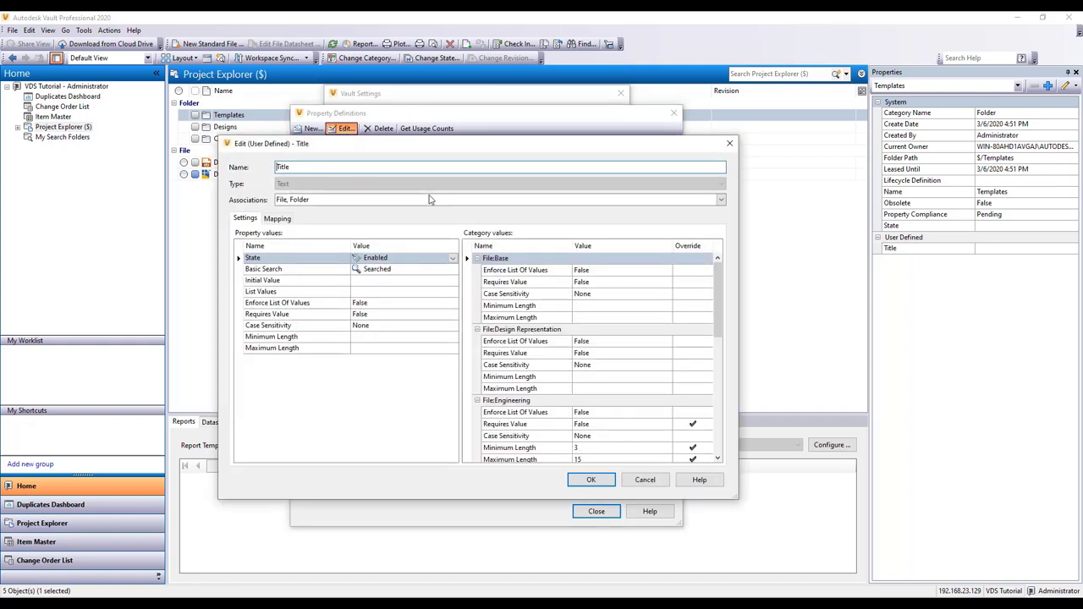
pyautogui.click(279, 219)
# Add a mapping row with provider AutoCAD, importing properties from a vault file.
pyautogui.click(438, 263)
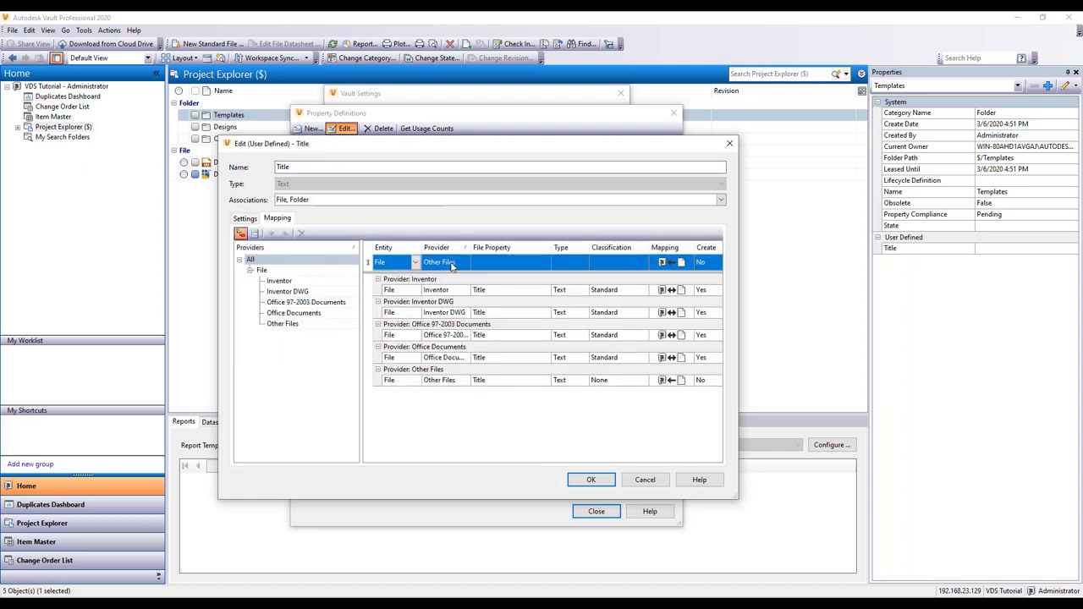
pyautogui.click(451, 263)
pyautogui.click(464, 286)
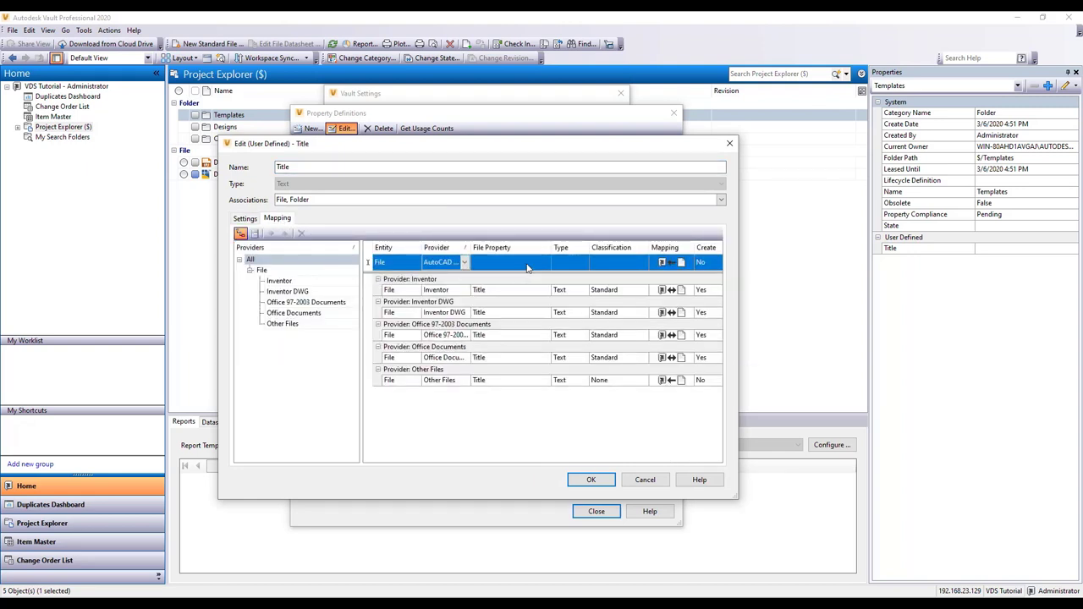
pyautogui.click(525, 264)
pyautogui.click(531, 278)
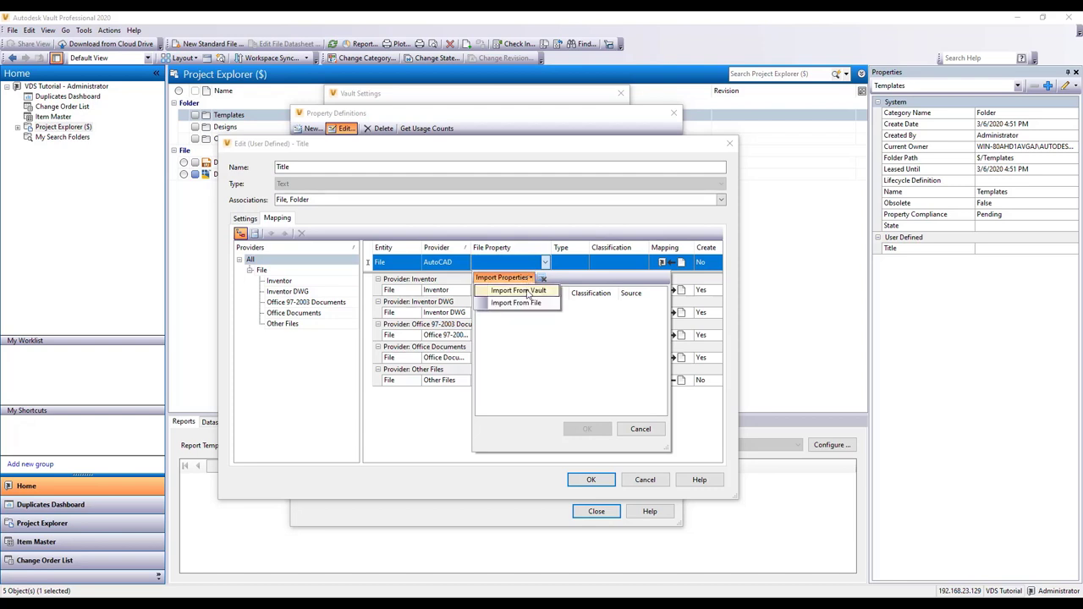
pyautogui.click(516, 286)
# Choose Templates/Mechanical/ISO A2 Layout ACM.dwg as the property source.
pyautogui.doubleClick(499, 267)
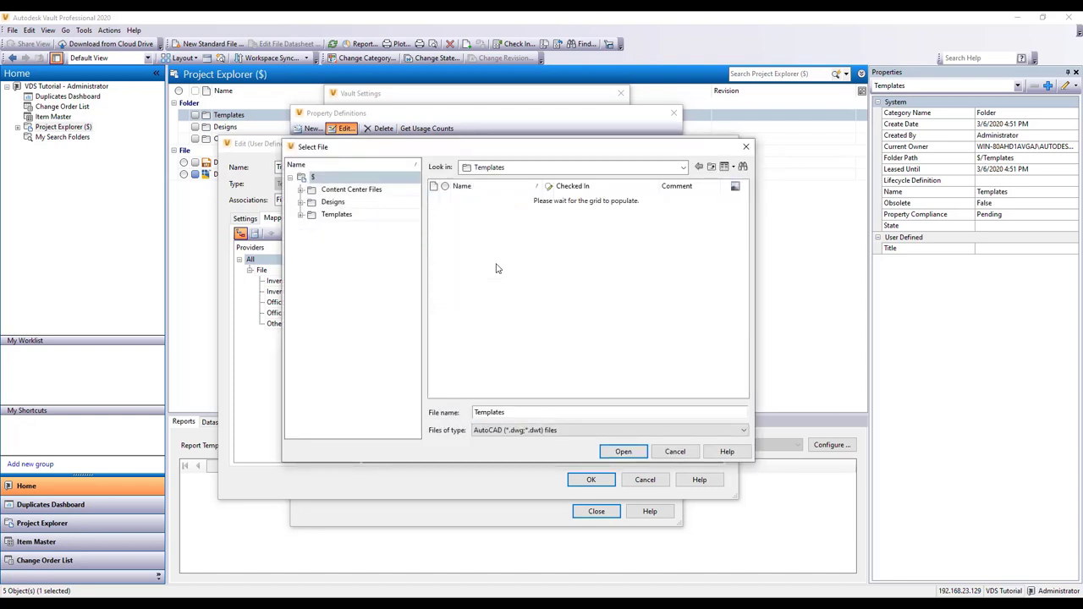
pyautogui.click(496, 293)
pyautogui.doubleClick(496, 293)
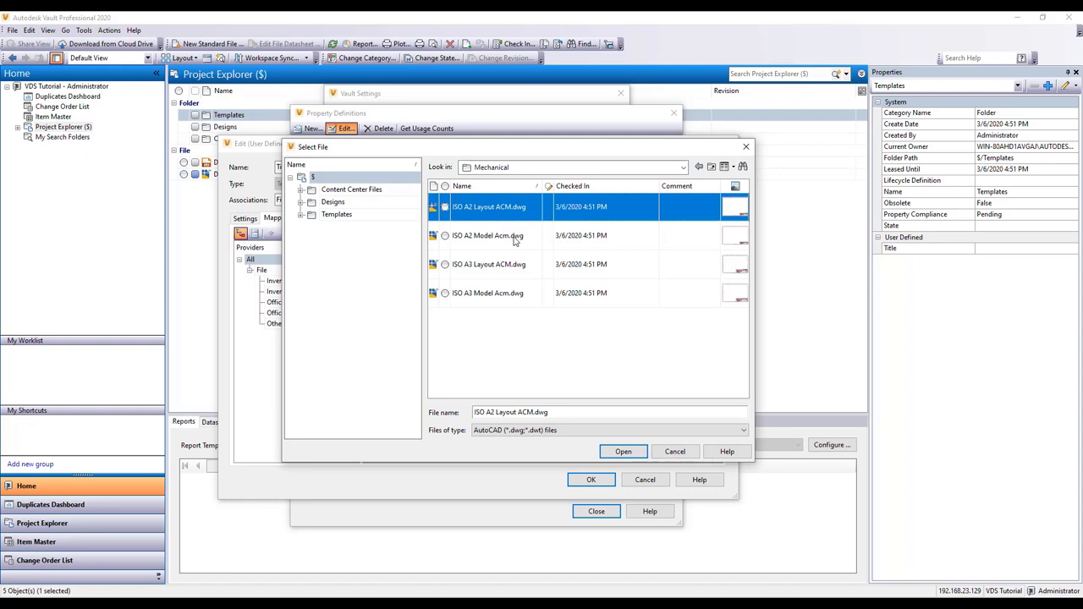
pyautogui.click(626, 455)
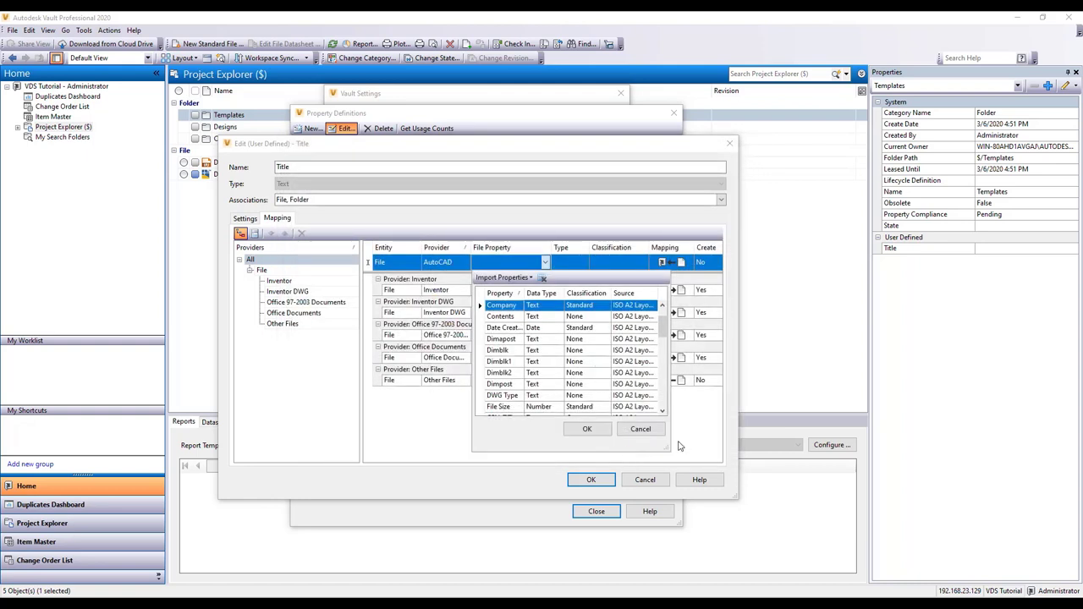
# Map Title to AutoCAD property GEN-TITLE-DES1 with Create set to Yes.
pyautogui.moveTo(665, 447); pyautogui.dragTo(791, 482)
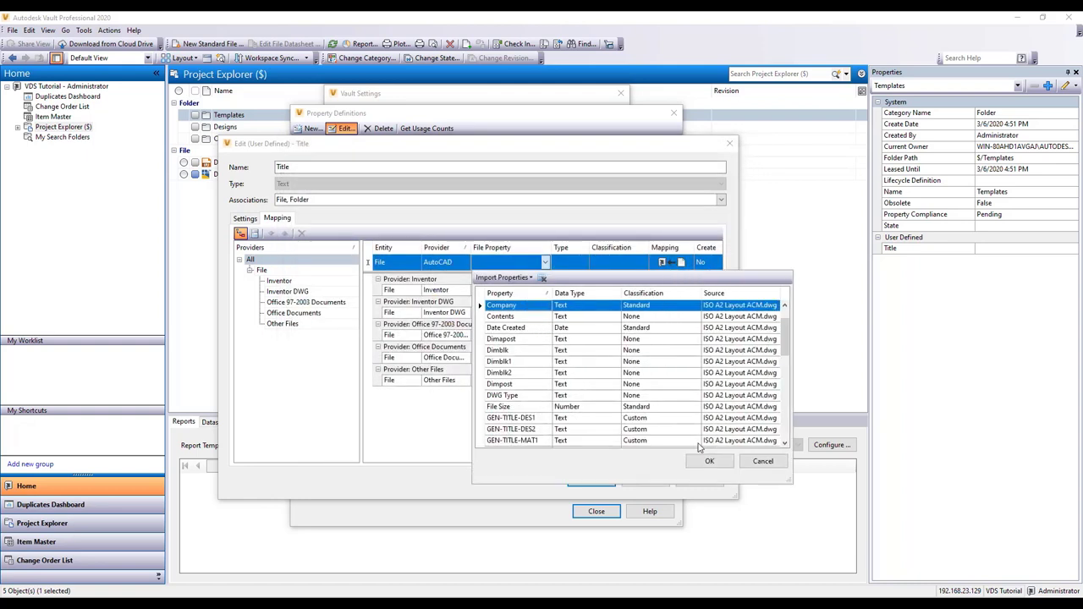
pyautogui.click(539, 419)
pyautogui.click(715, 462)
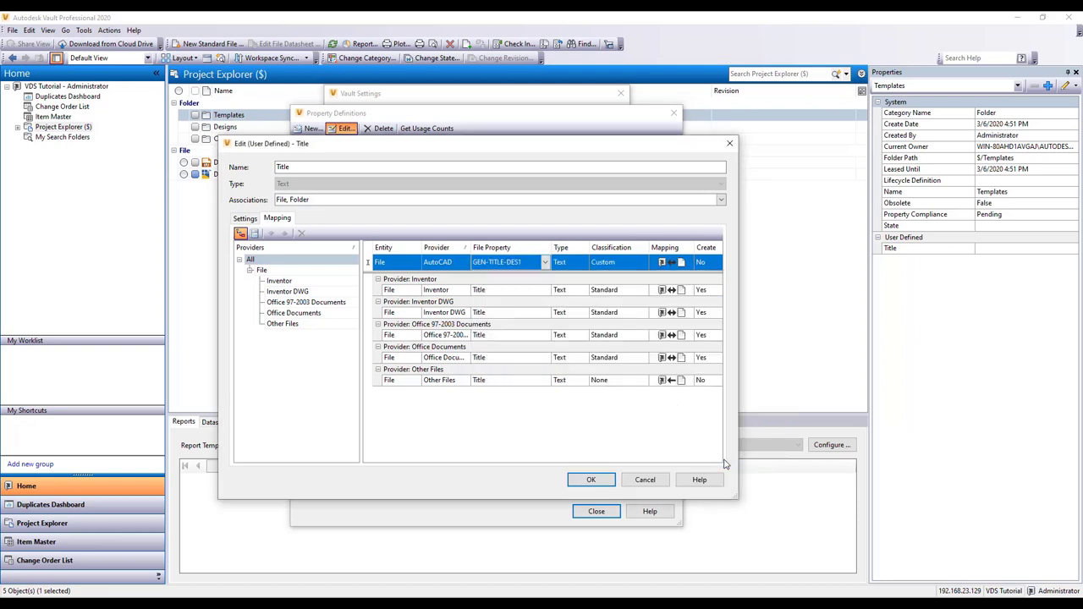
pyautogui.click(703, 263)
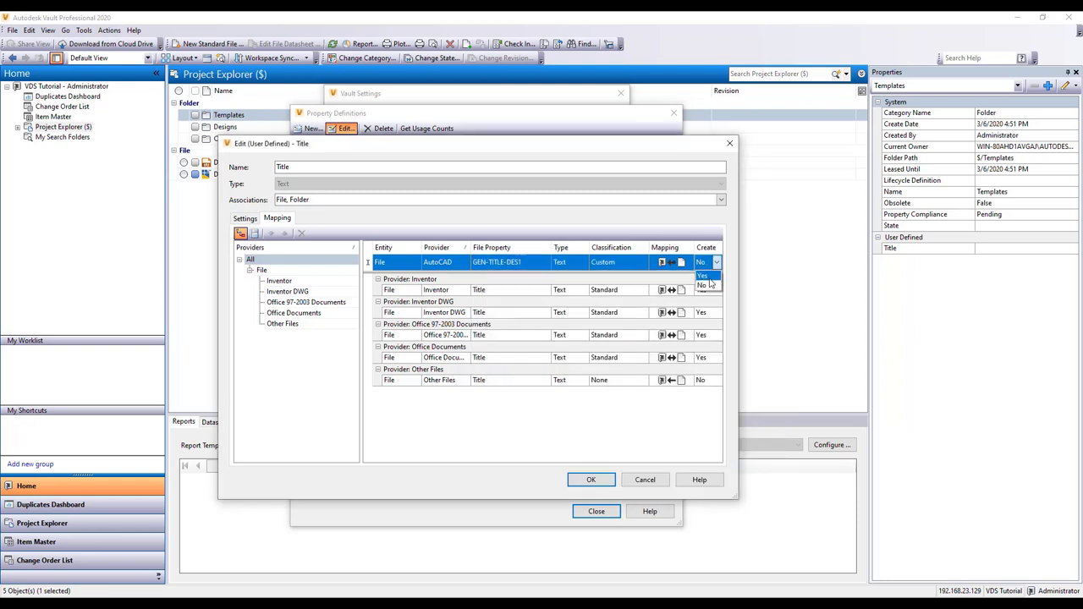
pyautogui.click(704, 283)
pyautogui.click(577, 440)
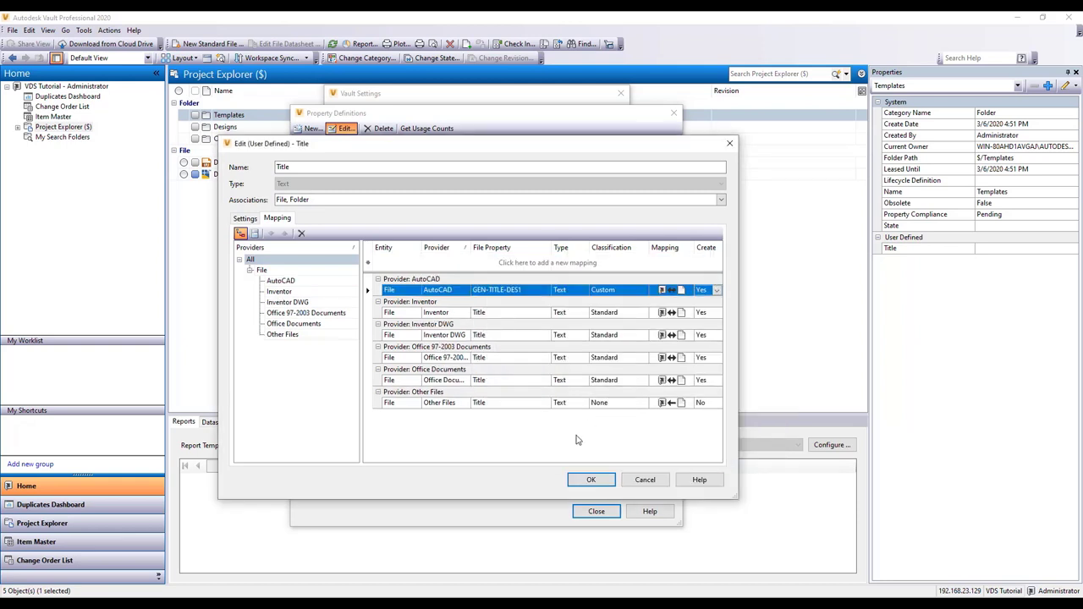
# Add a second mapping row and select the ISO_TITLEA.GEN-TITLE-DES1 attribute.
pyautogui.click(405, 265)
pyautogui.click(495, 264)
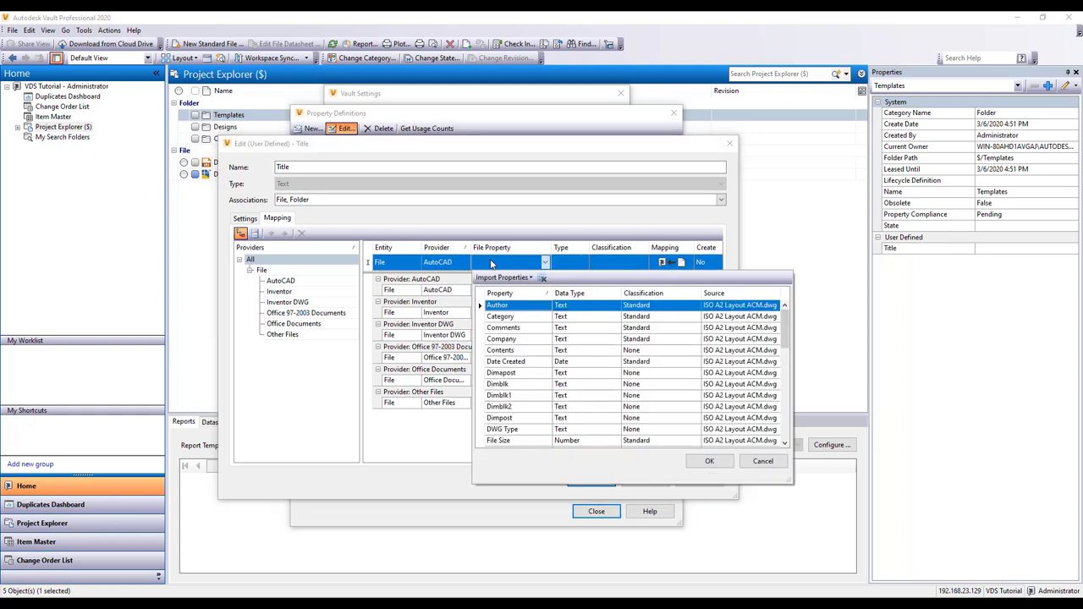
pyautogui.moveTo(786, 332); pyautogui.dragTo(789, 393)
pyautogui.moveTo(552, 293); pyautogui.dragTo(587, 293)
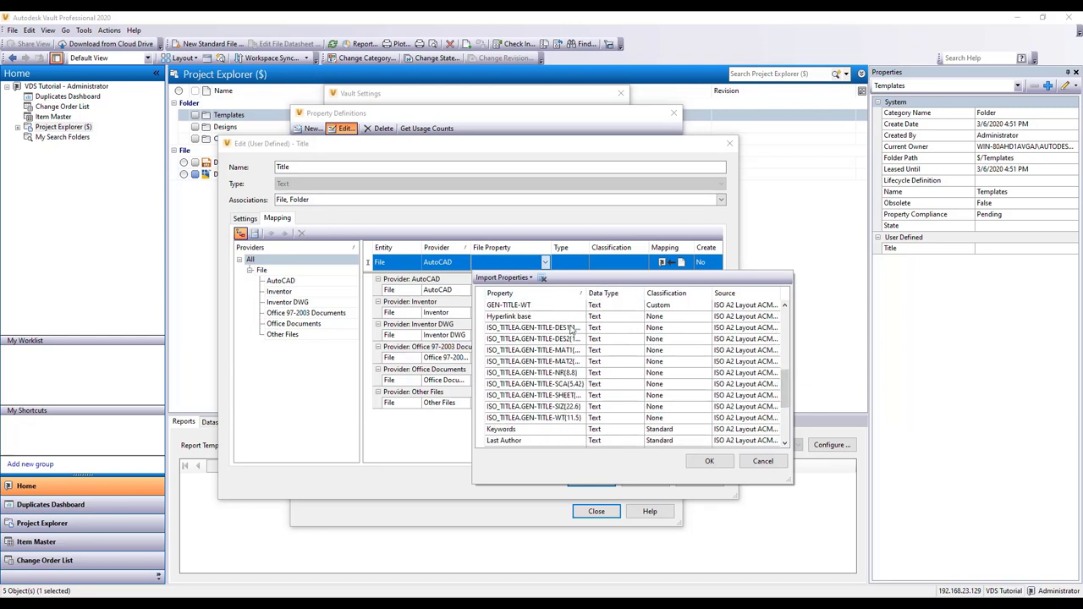
pyautogui.click(572, 330)
# Commit the ISO_TITLEA mapping, save Title's edits, and acknowledge the re-index notice.
pyautogui.click(709, 461)
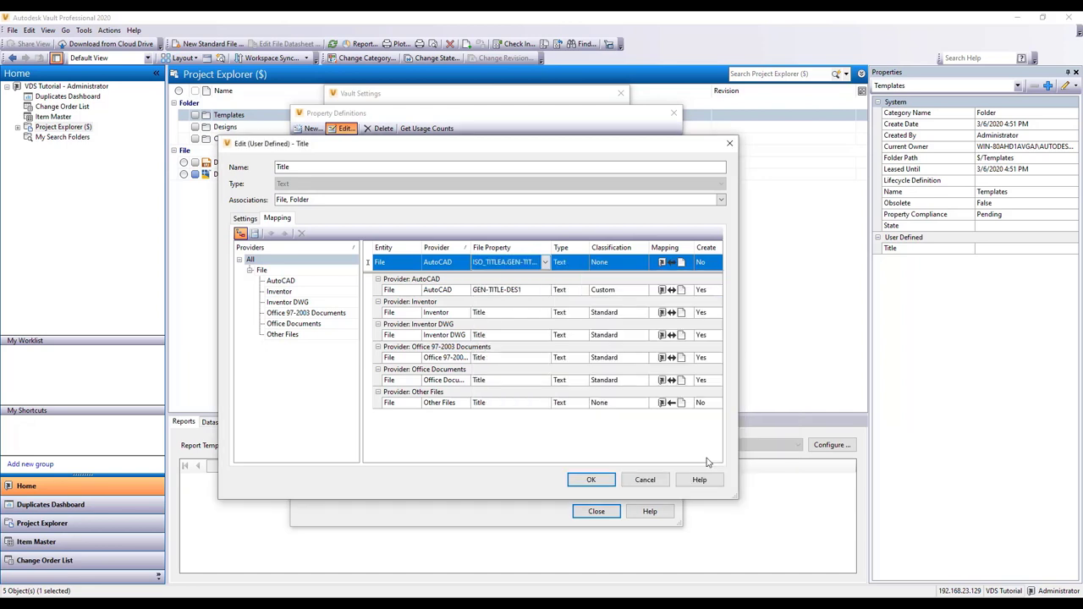
pyautogui.click(553, 453)
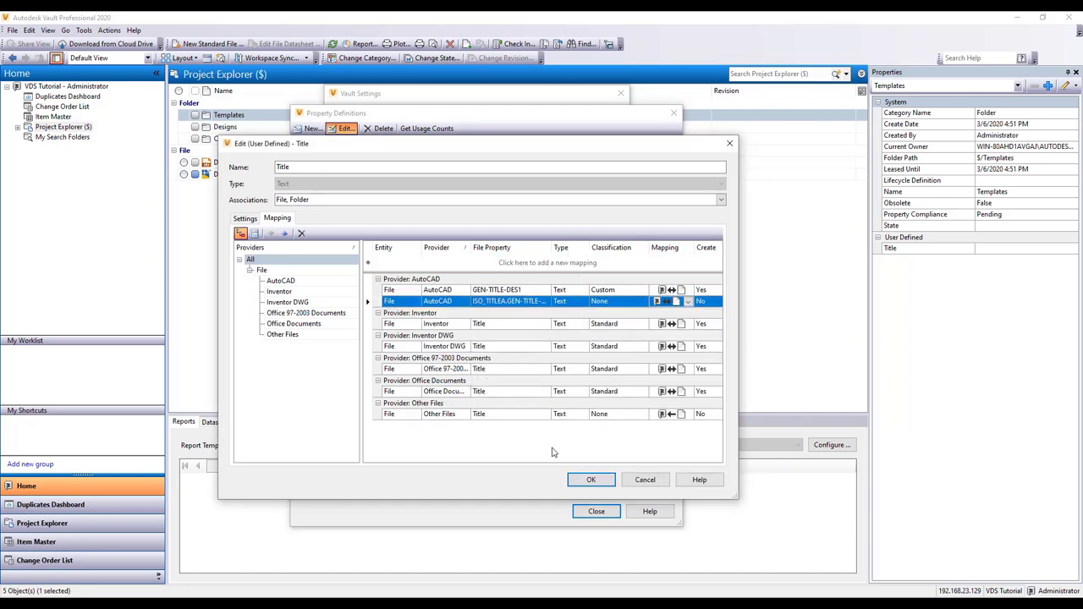
pyautogui.click(589, 481)
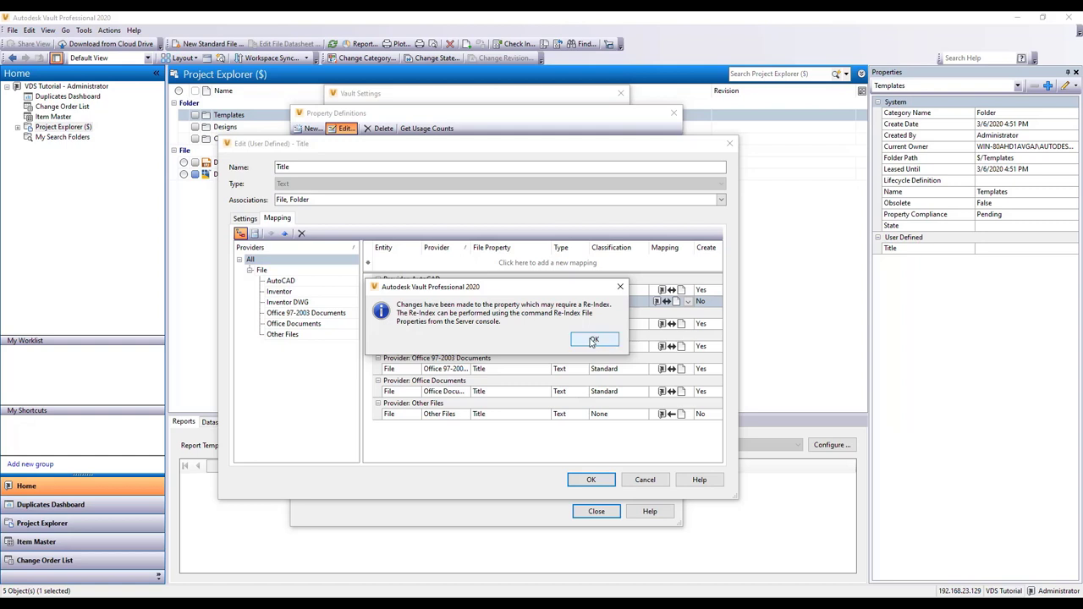
pyautogui.click(593, 340)
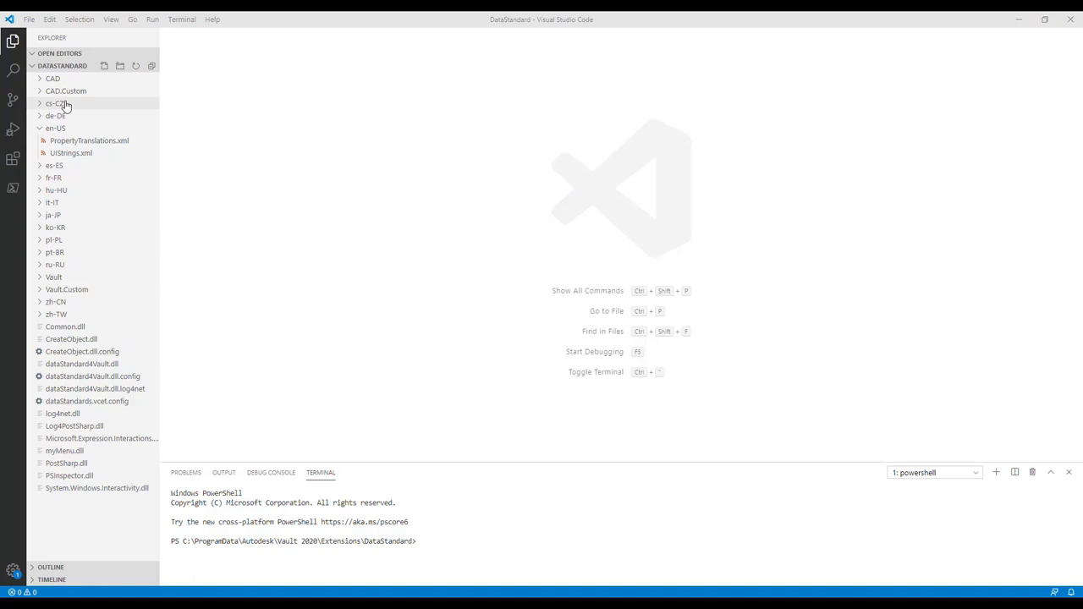
# Copy AutoCAD.cfg from CAD/Configuration and paste it into CAD.Custom/Configuration.
pyautogui.click(42, 79)
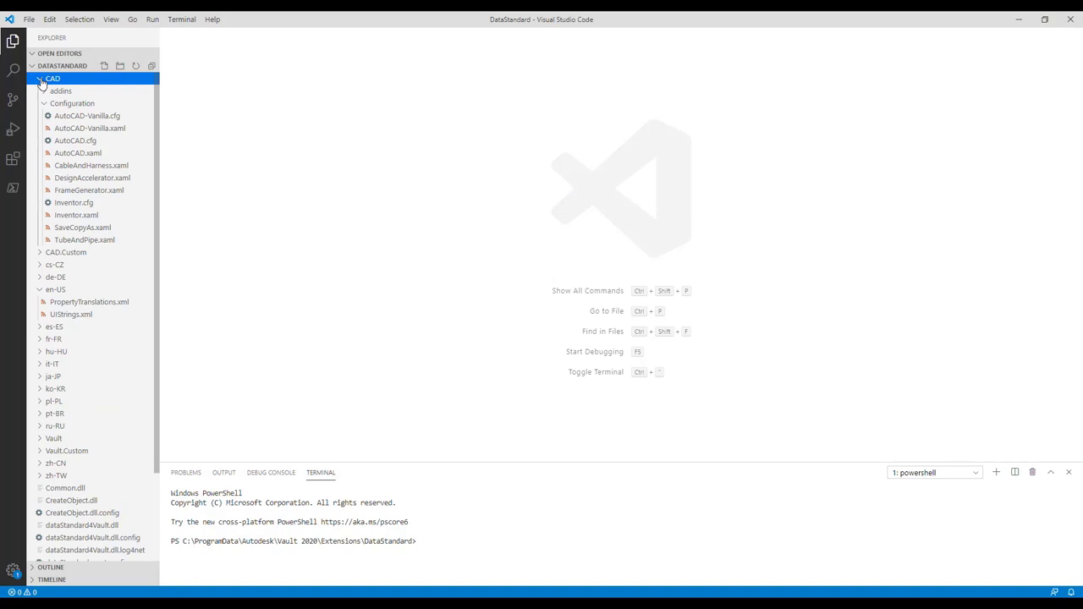
pyautogui.click(101, 142)
pyautogui.hotkey('ctrl', 'c')
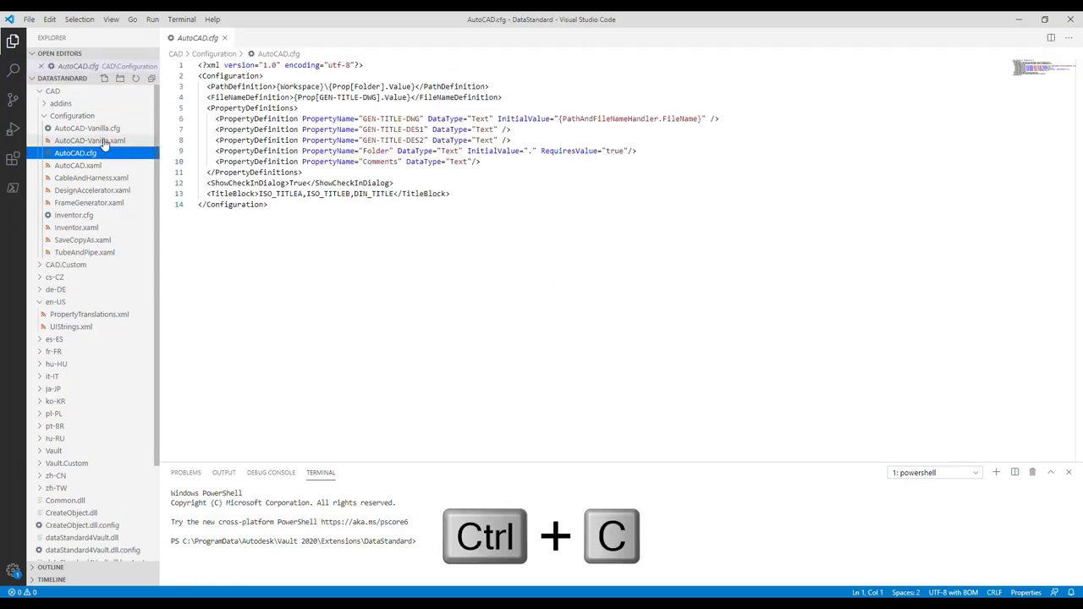
pyautogui.click(51, 91)
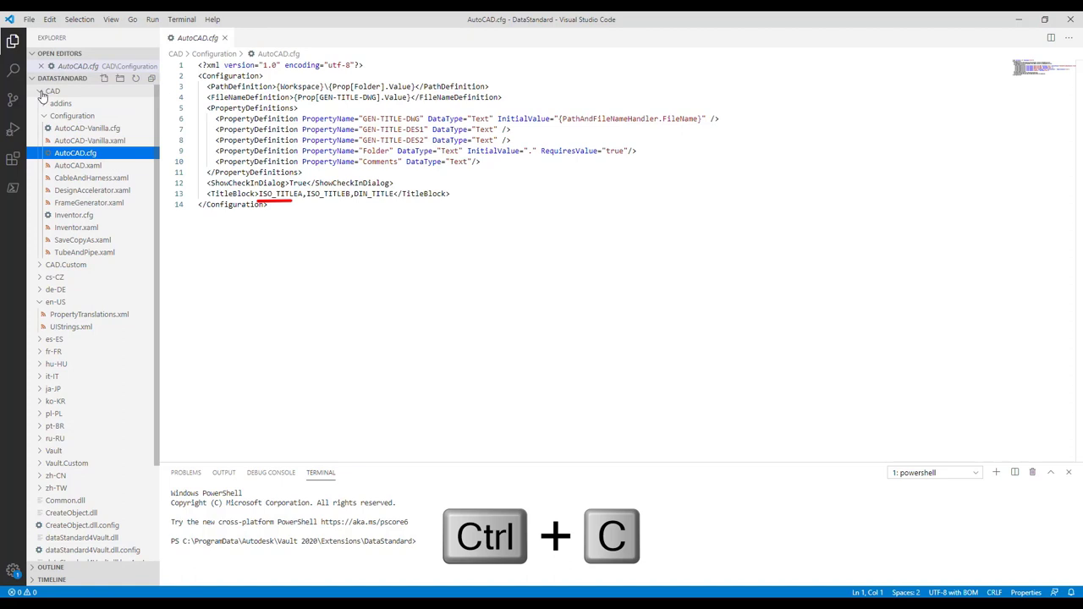
pyautogui.click(42, 105)
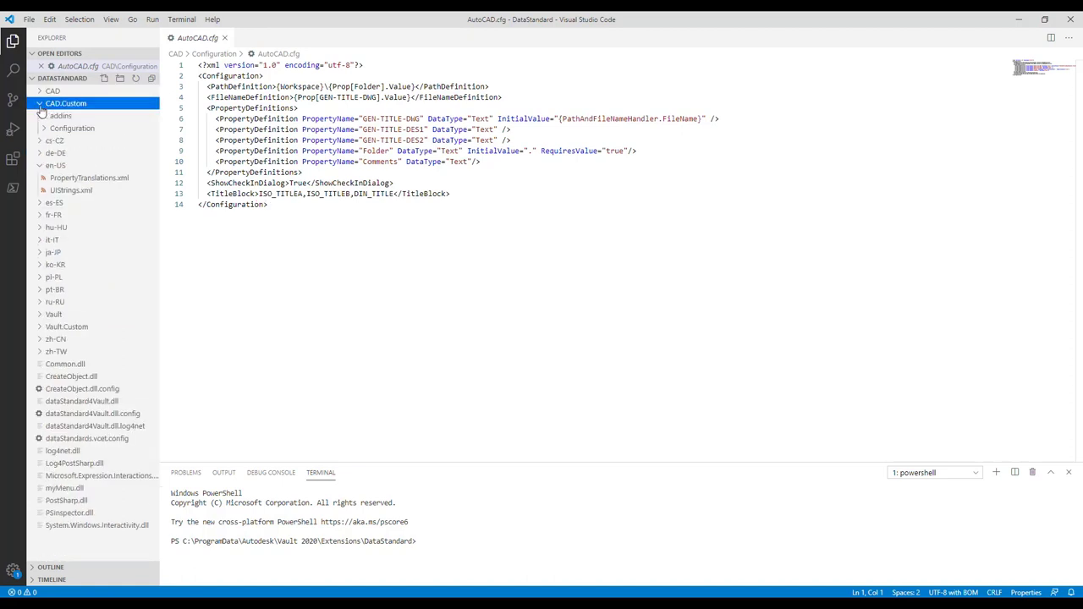
pyautogui.click(44, 129)
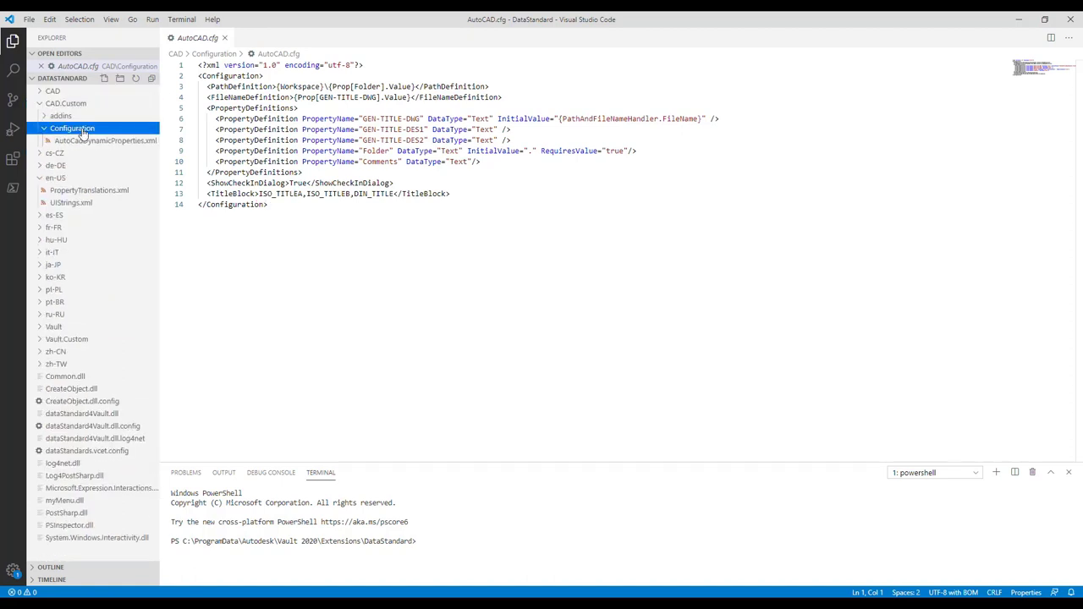
pyautogui.hotkey('ctrl', 'v')
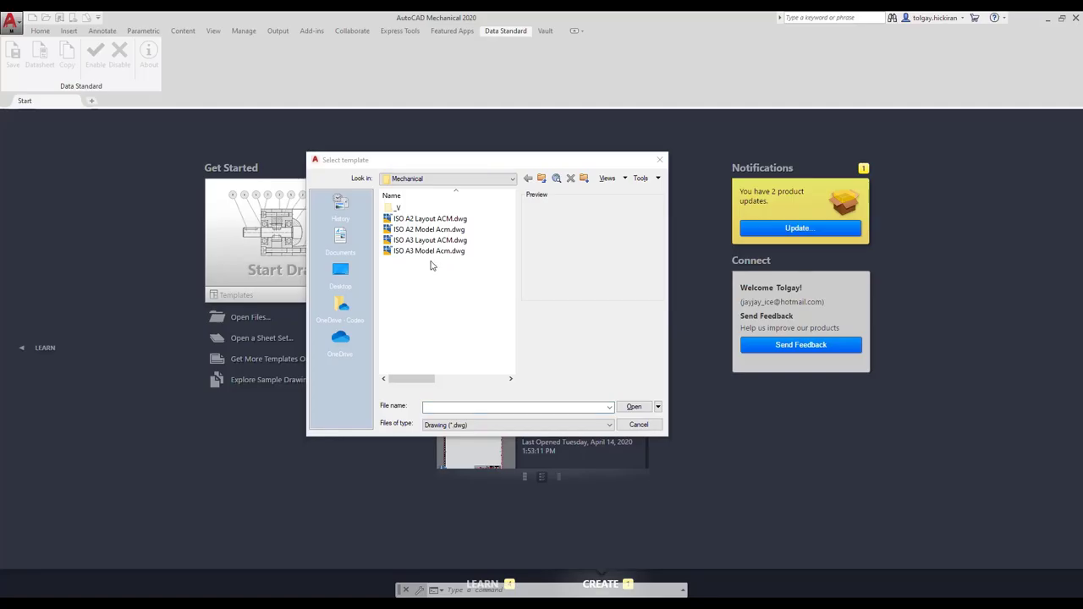
# Create a drawing from ISO A3 Layout ACM.dwg, preview its save dialog, then cancel.
pyautogui.click(457, 241)
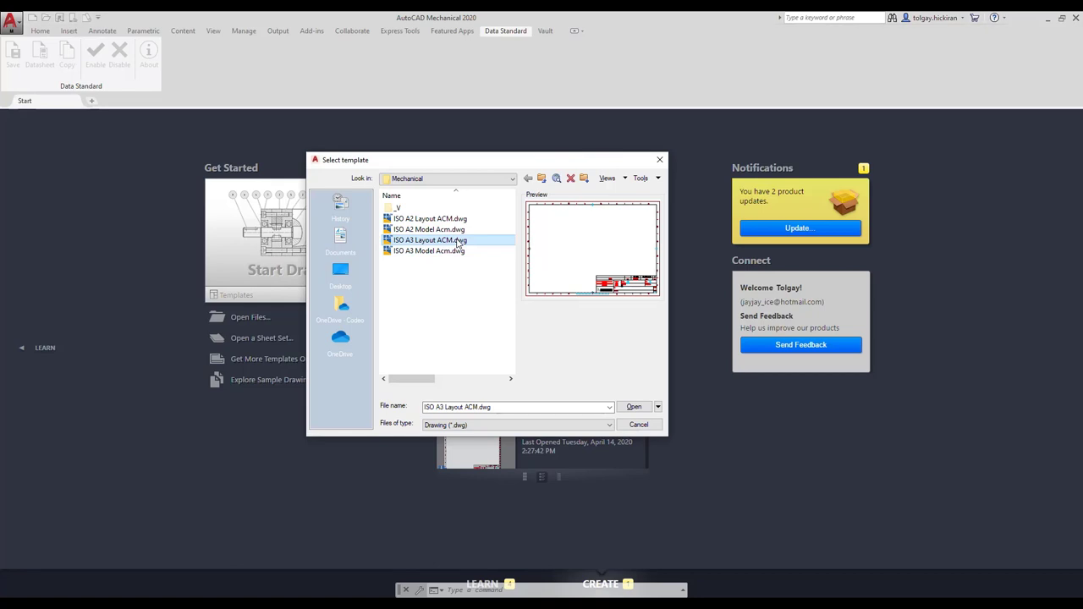
pyautogui.click(634, 407)
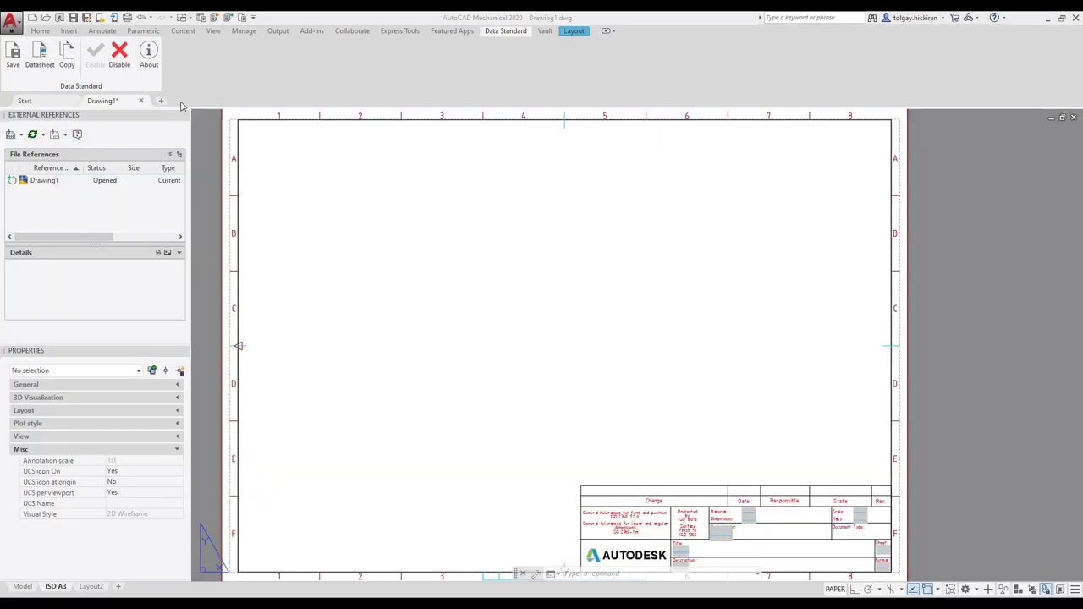
pyautogui.click(73, 18)
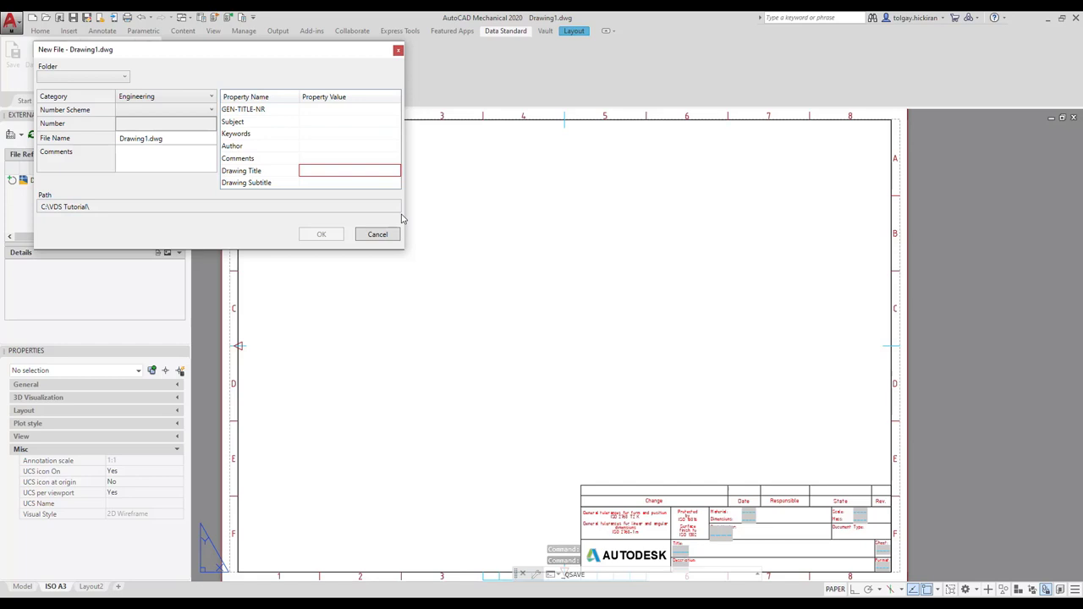
pyautogui.click(378, 235)
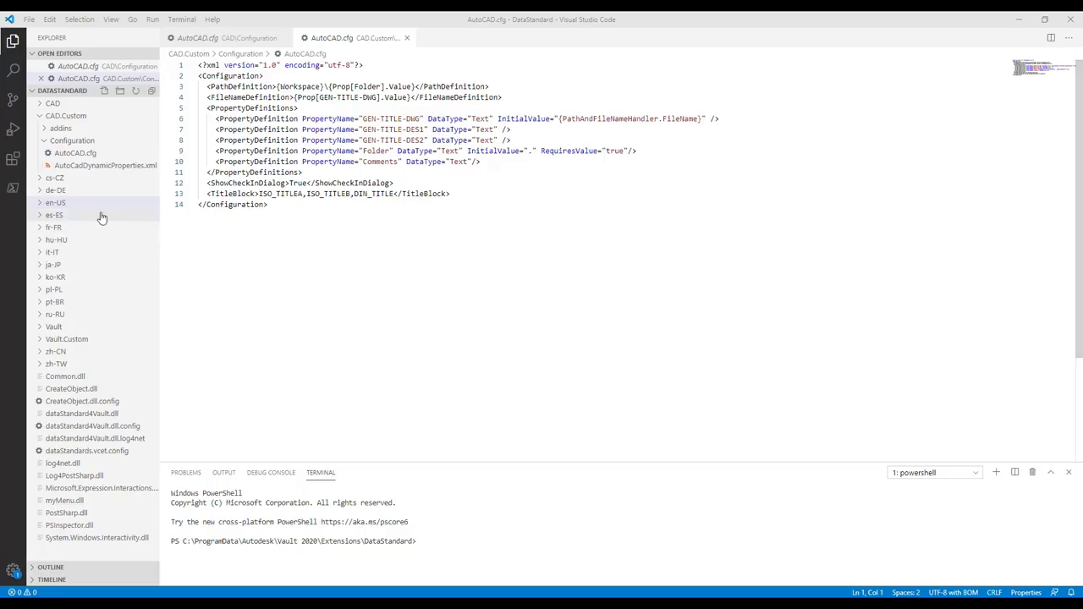
# In en-US UIStrings.xml, relabel Drawing Title to Title and Drawing Subtitle to Description.
pyautogui.click(79, 205)
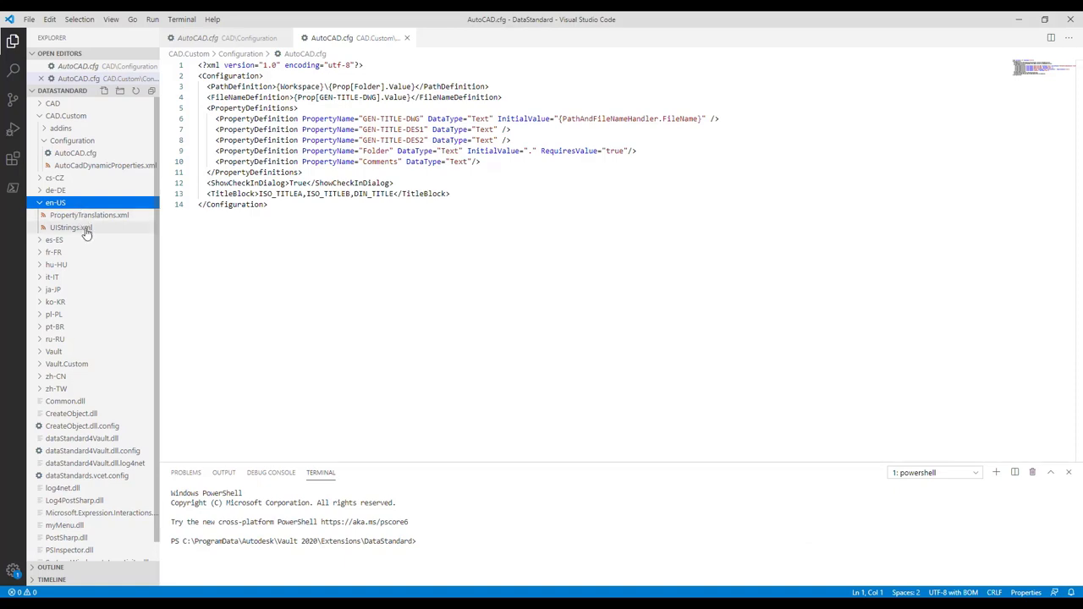
pyautogui.click(85, 230)
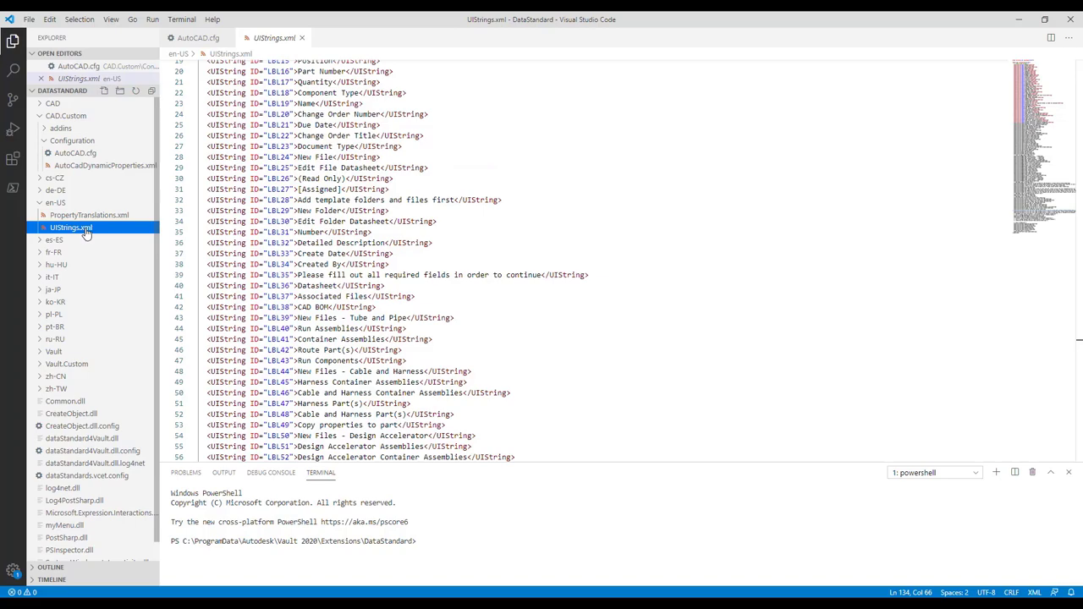
pyautogui.scroll(-20, 309, 262)
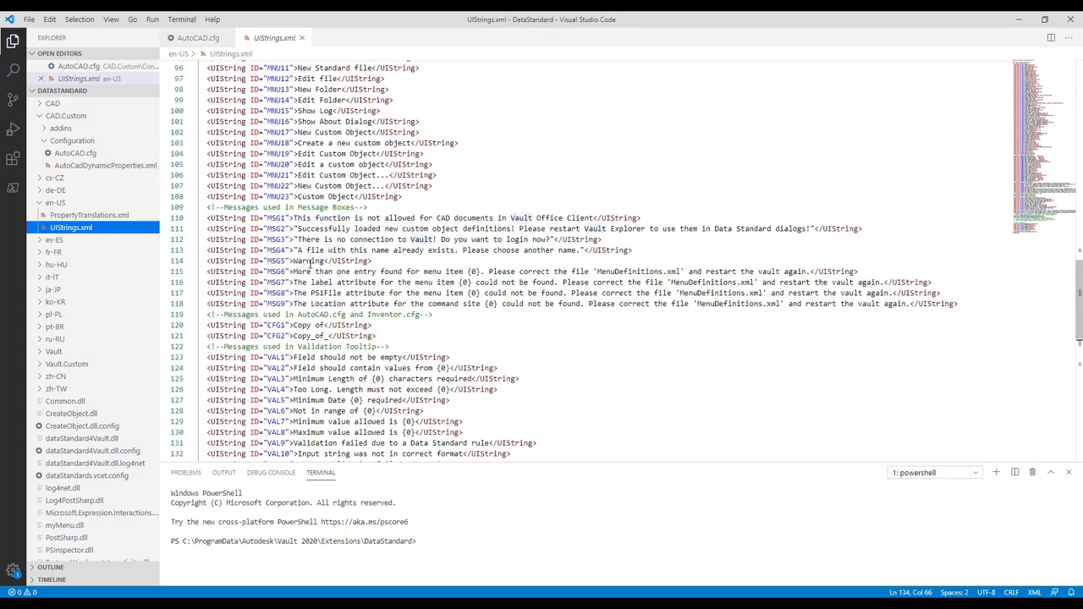
pyautogui.scroll(-1, 309, 262)
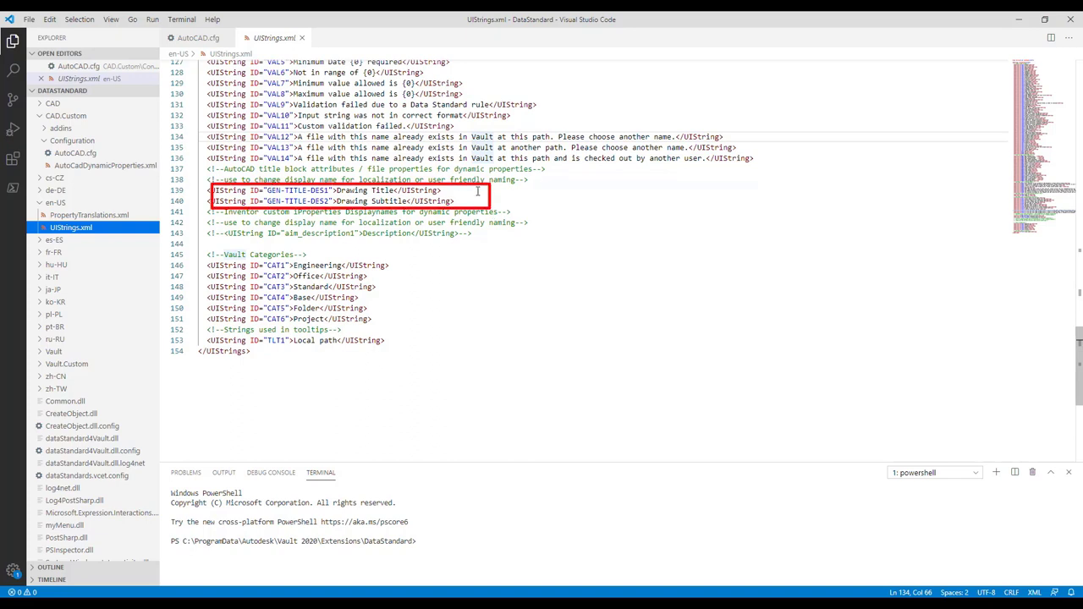
pyautogui.moveTo(372, 190); pyautogui.dragTo(336, 191)
pyautogui.press('BackSpace')
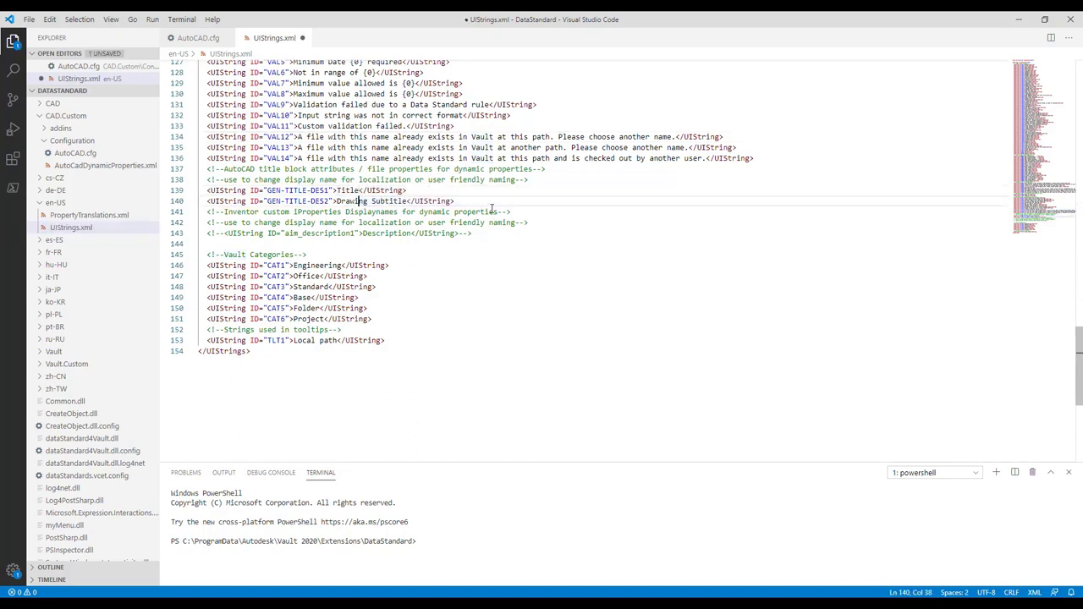
pyautogui.doubleClick(388, 201)
pyautogui.press('BackSpace')
pyautogui.press('BackSpace')
pyautogui.press('BackSpace')
pyautogui.press('BackSpace')
pyautogui.press('BackSpace')
pyautogui.press('BackSpace')
pyautogui.press('BackSpace')
pyautogui.press('BackSpace')
pyautogui.press('BackSpace')
pyautogui.write('Description')
# Add a GEN-TITLE-NR 'Part Number' UIString line and save the file.
pyautogui.click(438, 200)
pyautogui.press('Return')
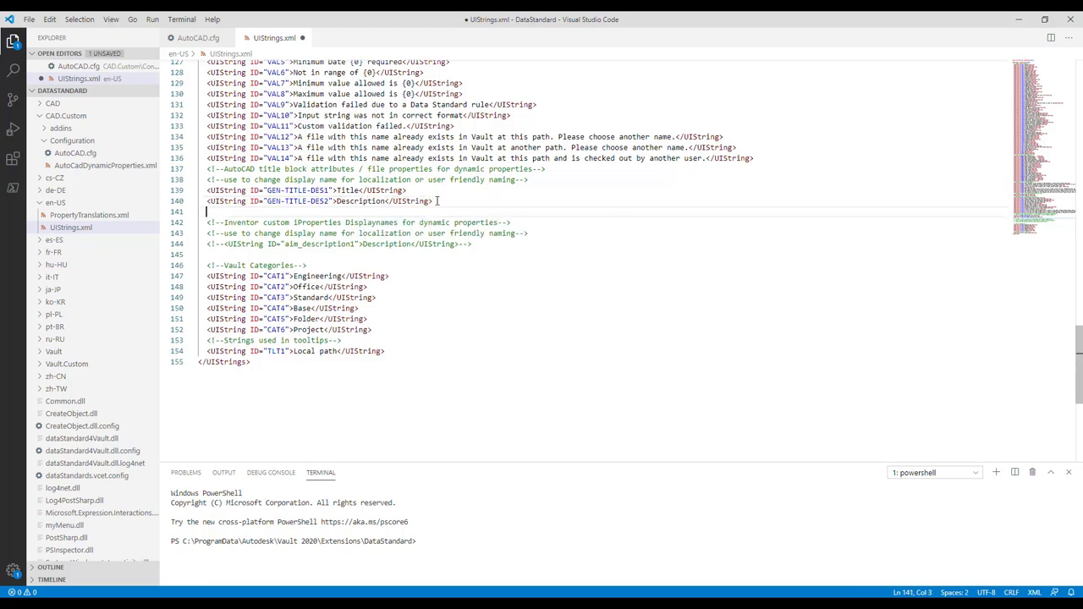
pyautogui.write('<UIString ID="GEN-TITLE')
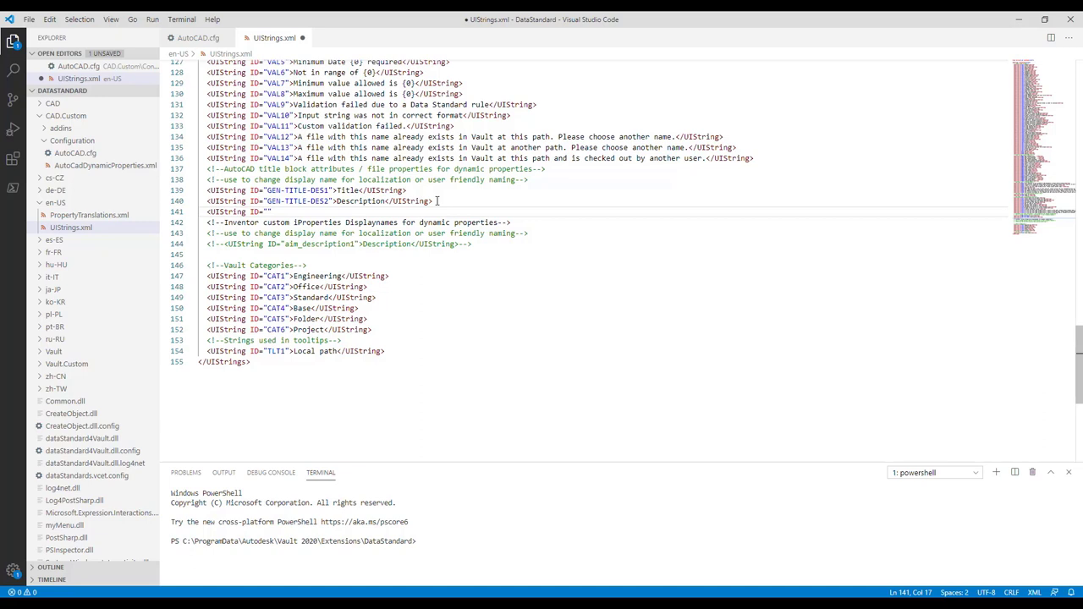
pyautogui.write('-NR">Part Number')
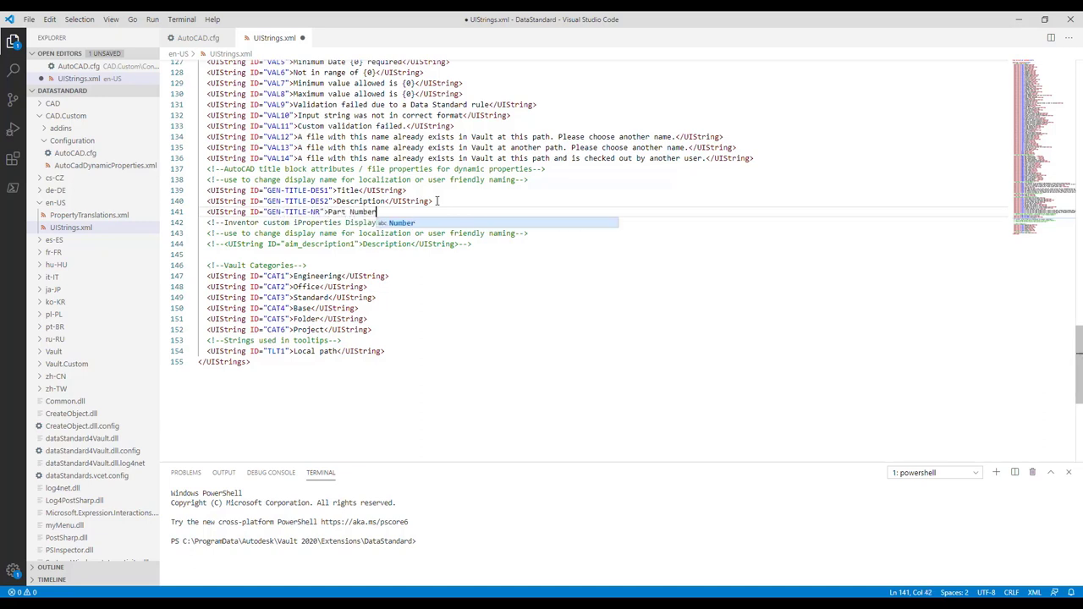
pyautogui.write('</UIString>')
pyautogui.hotkey('ctrl', 's')
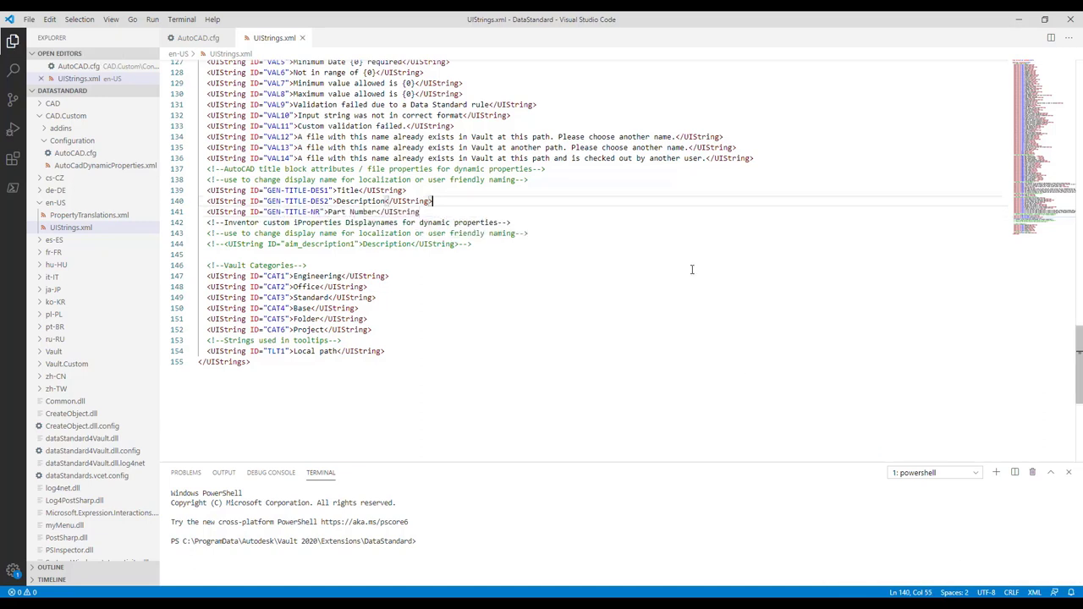
pyautogui.hotkey('alt', 'Tab')
# Save to Designs\Chapter 04 with Title 'Chapter 04', Description 'First Drawing', Part Number 1234.
pyautogui.click(13, 55)
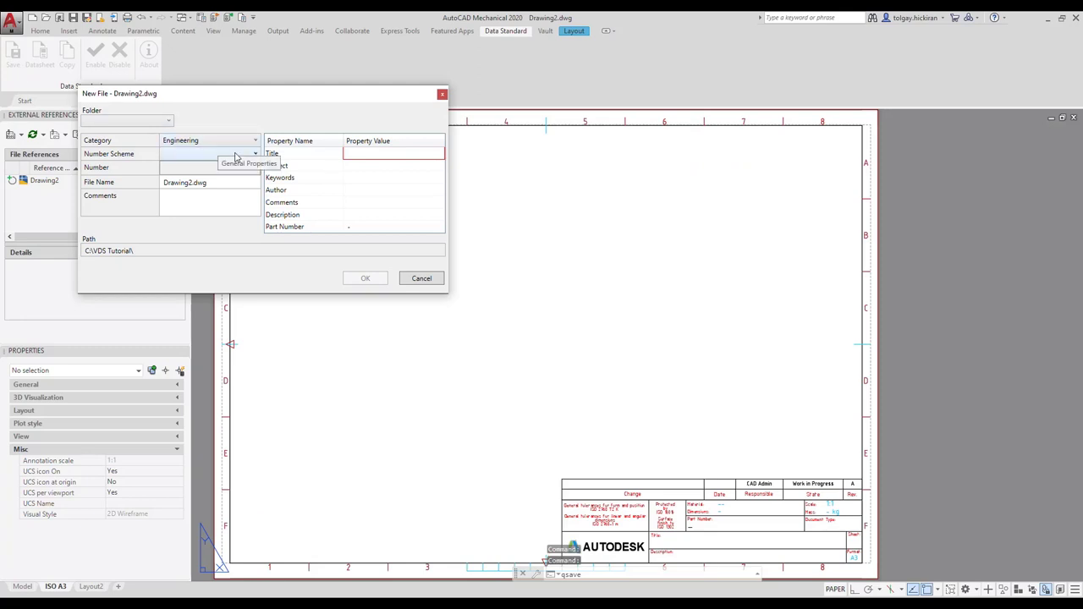
pyautogui.click(153, 121)
pyautogui.click(153, 145)
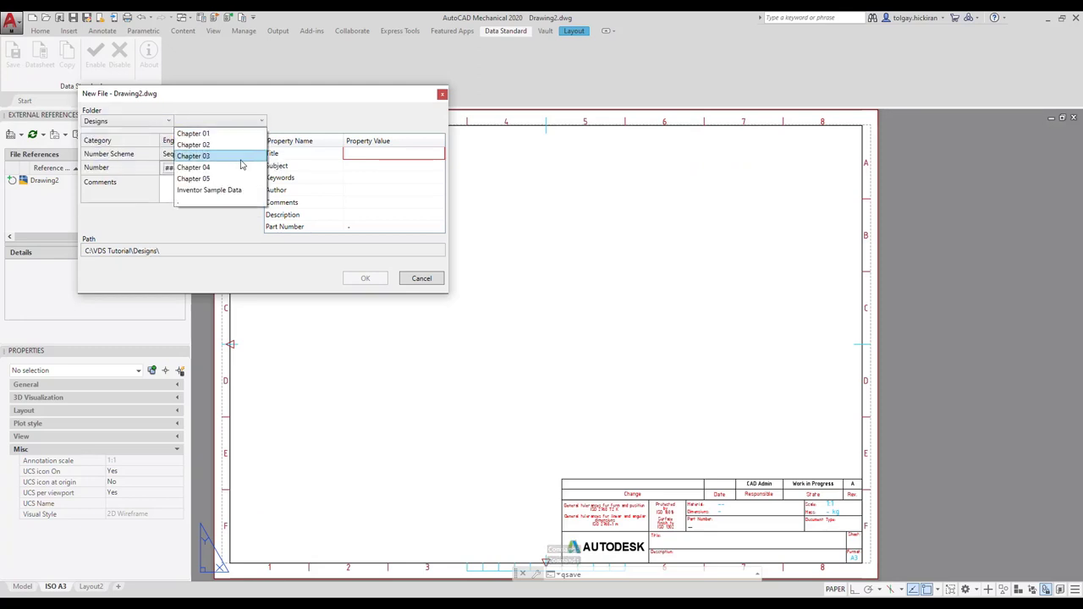
pyautogui.click(203, 164)
pyautogui.click(416, 152)
pyautogui.write('Chapter 04')
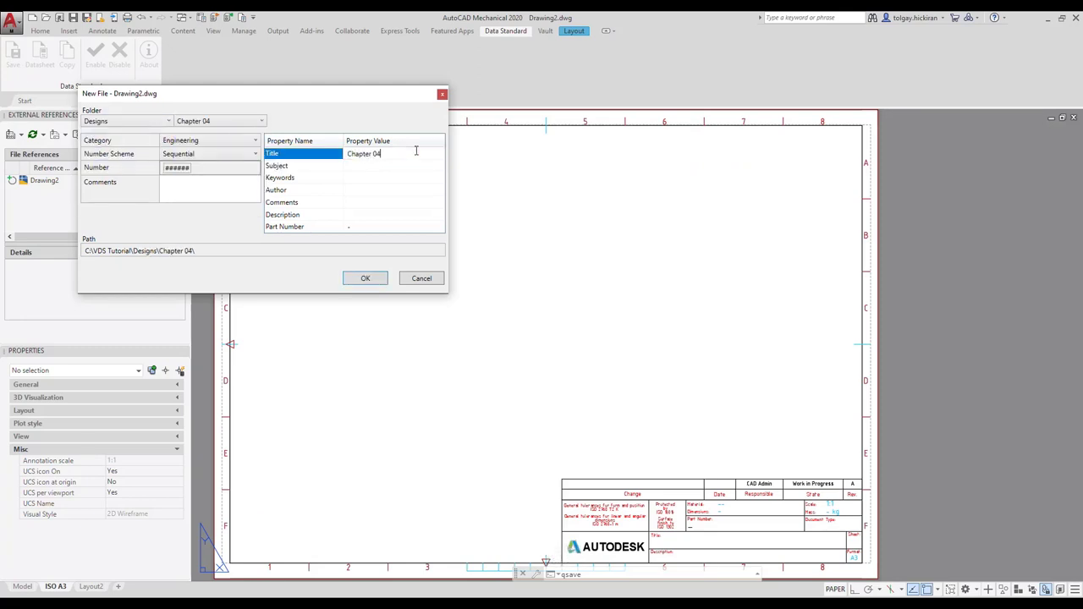
pyautogui.press('Tab')
pyautogui.press('Tab')
pyautogui.press('Tab')
pyautogui.press('Tab')
pyautogui.press('Tab')
pyautogui.write('First Drawing')
pyautogui.press('Tab')
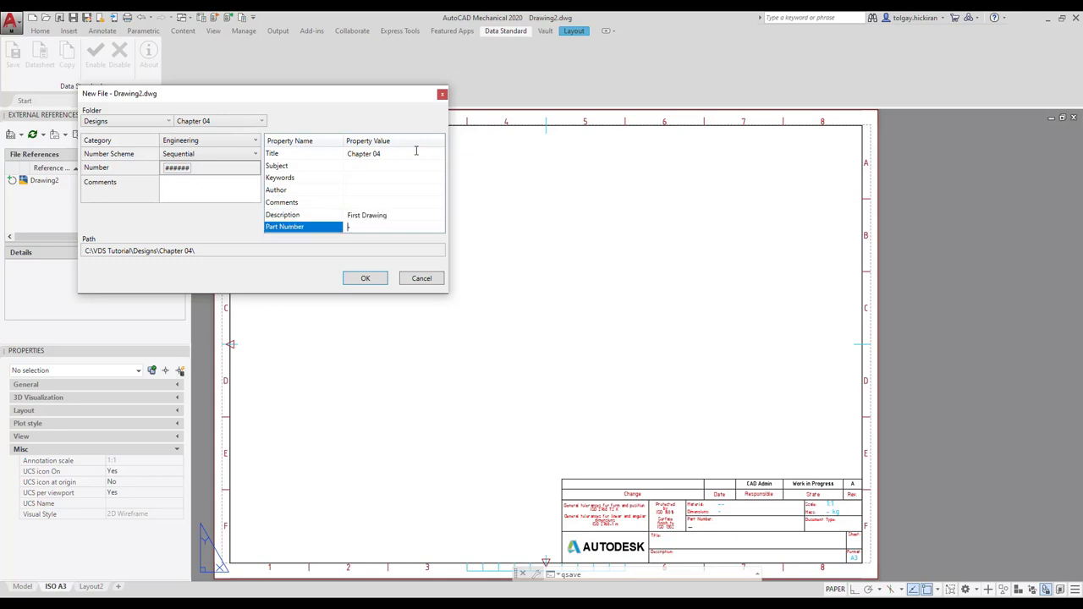
pyautogui.write('12345')
pyautogui.click(383, 284)
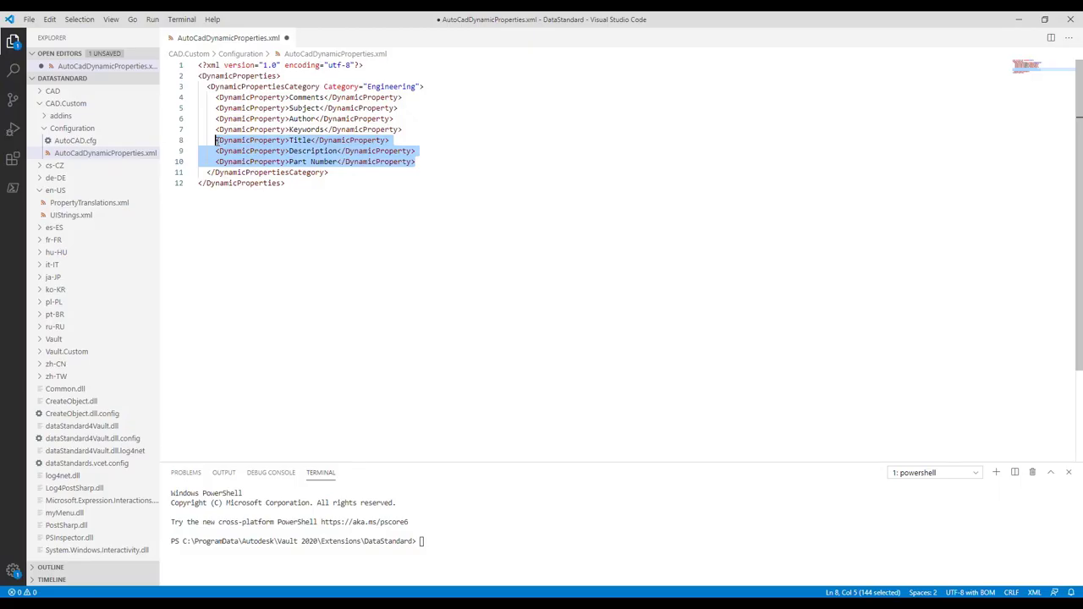
# Move the Title, Description and Part Number entries to the top of the category.
pyautogui.hotkey('ctrl', 'x')
pyautogui.hotkey('ctrl', 'v')
pyautogui.click(203, 96)
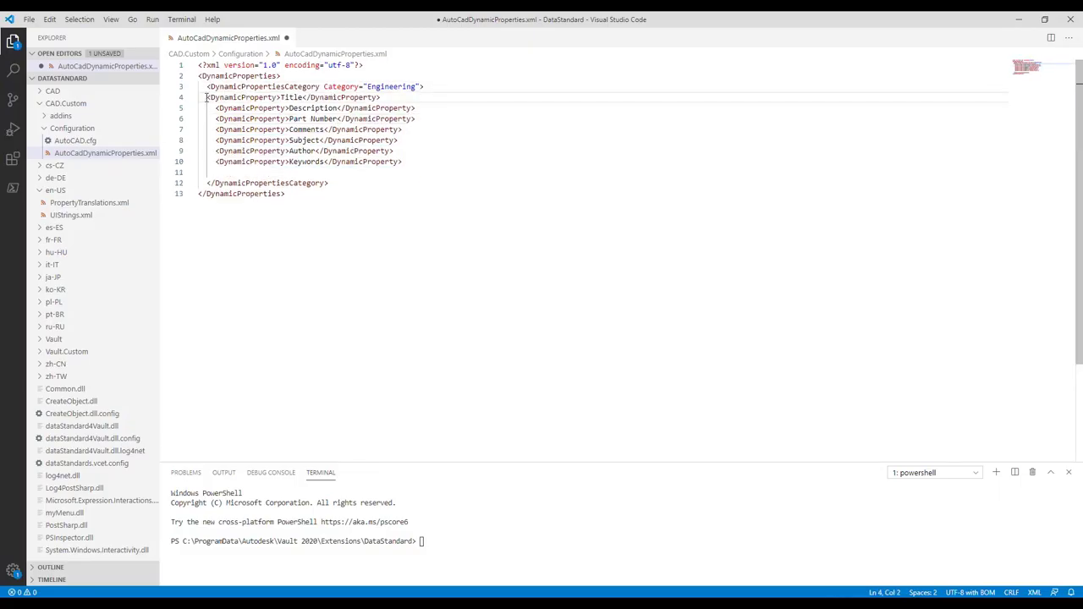
pyautogui.press('Tab')
# Move Comments to the end with Hidden="True" and save AutoCadDynamicProperties.xml.
pyautogui.moveTo(401, 129); pyautogui.dragTo(215, 130)
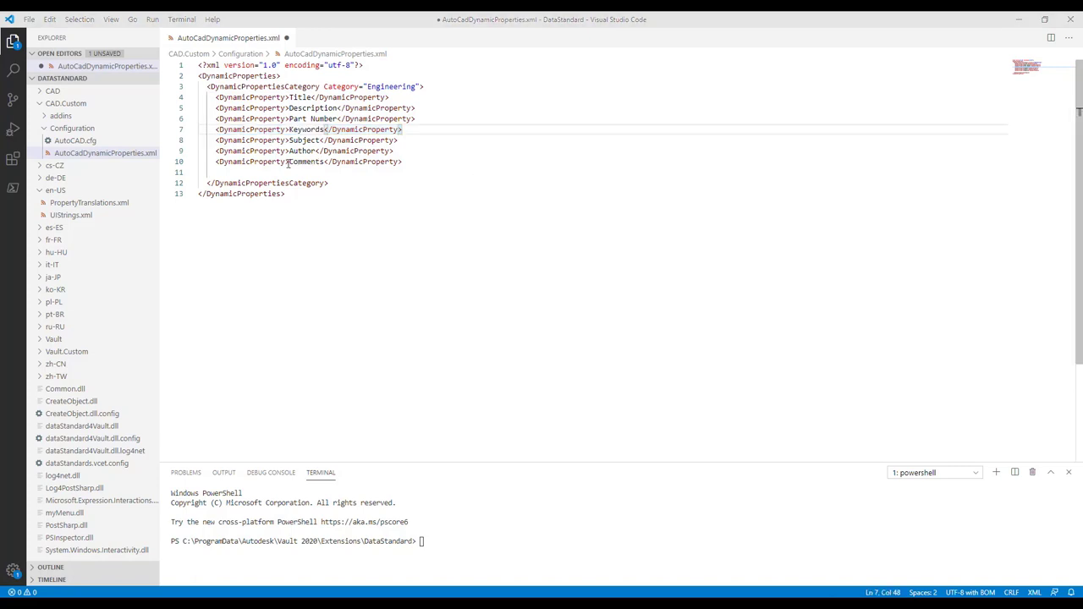
pyautogui.write('Hidden="')
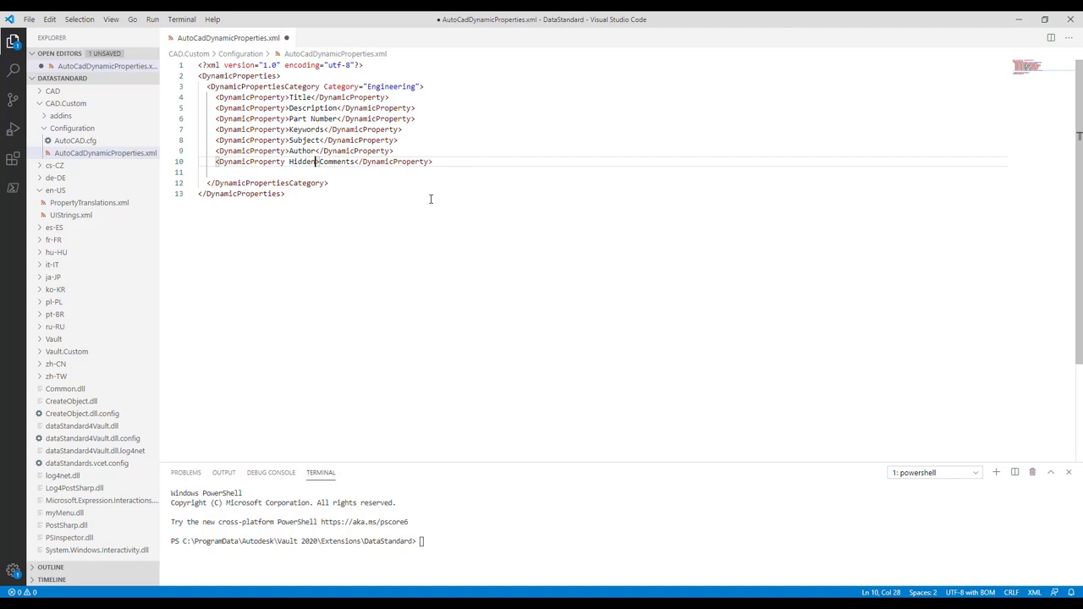
pyautogui.write('True')
pyautogui.click(210, 175)
pyautogui.press('BackSpace')
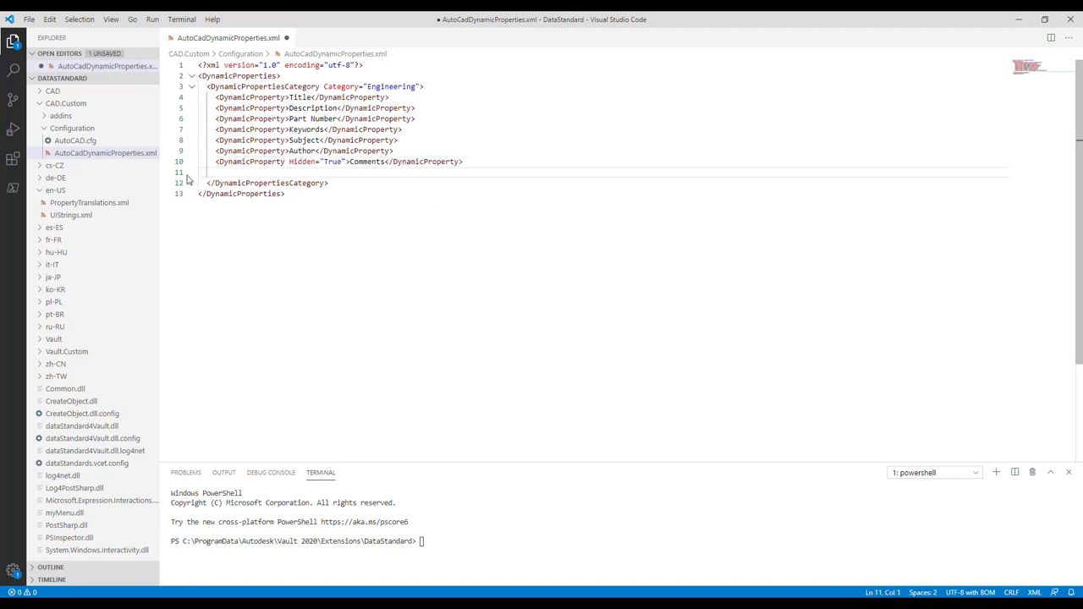
pyautogui.hotkey('ctrl', 's')
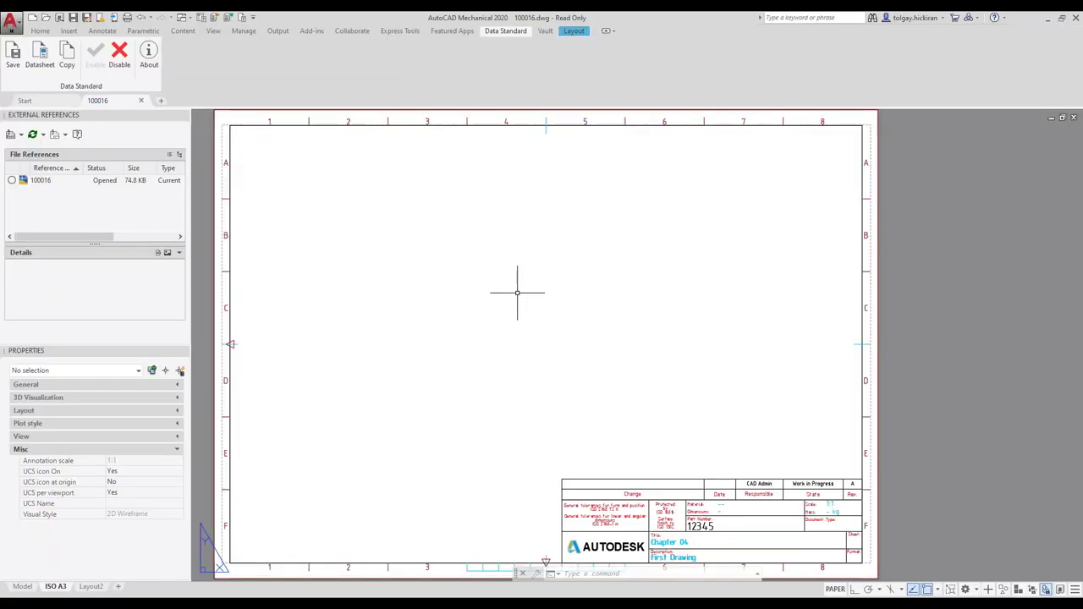
# Open the Data Standard datasheet for drawing 100016.dwg.
pyautogui.click(40, 52)
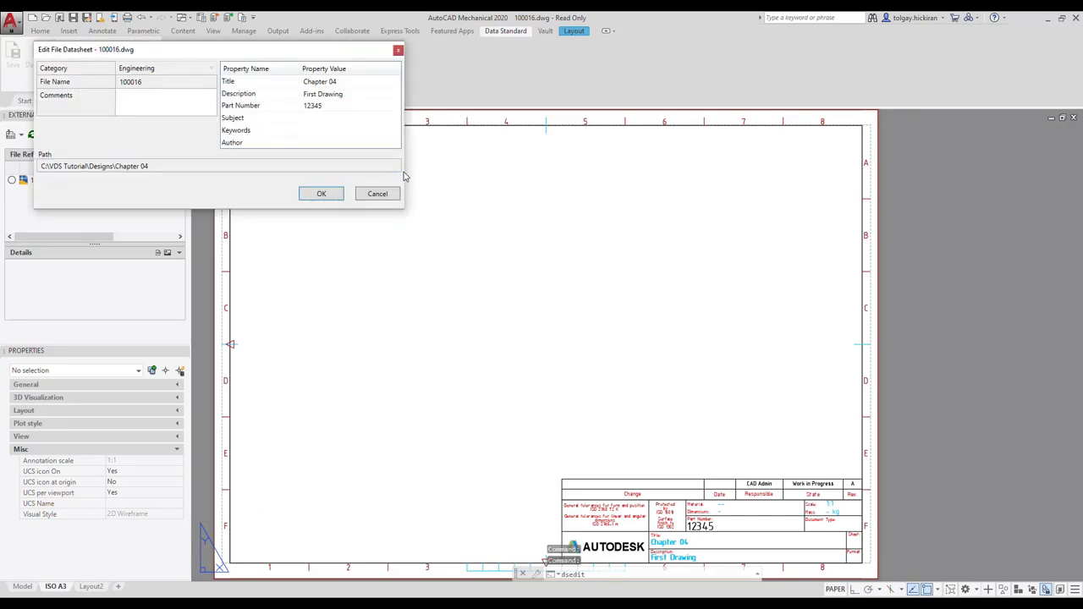